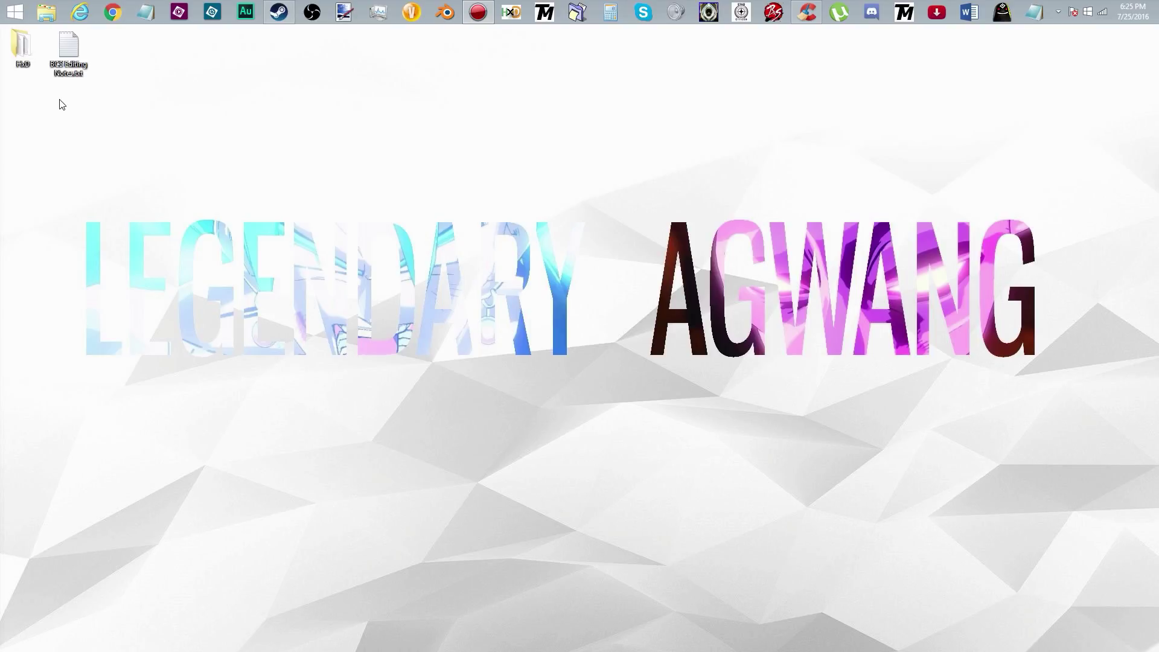
Open BCS Editing Notes from the desktop and launch HxD from its folder, leaving the folder window closed.
double_click(66, 65)
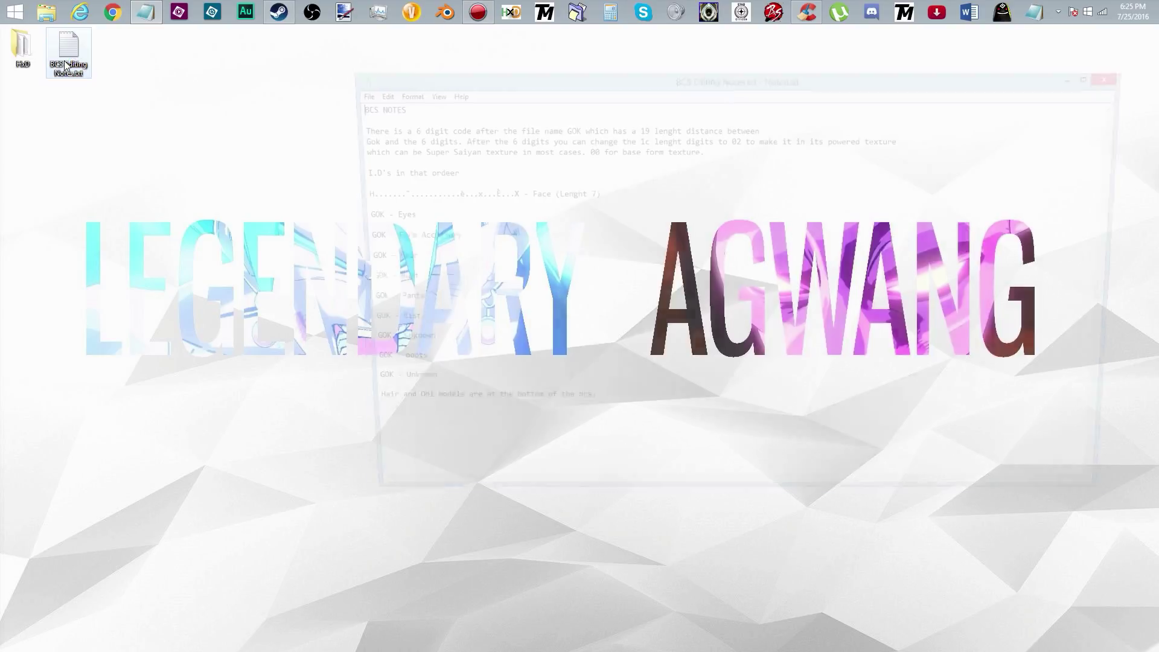
drag(618, 81, 712, 70)
click(24, 49)
double_click(24, 48)
double_click(229, 171)
click(569, 31)
Open the DB Xenoverse folder in a window beside HxD and browse to data2 > data > chara > GOK.
right_click(56, 5)
click(56, 76)
drag(343, 29, 915, 33)
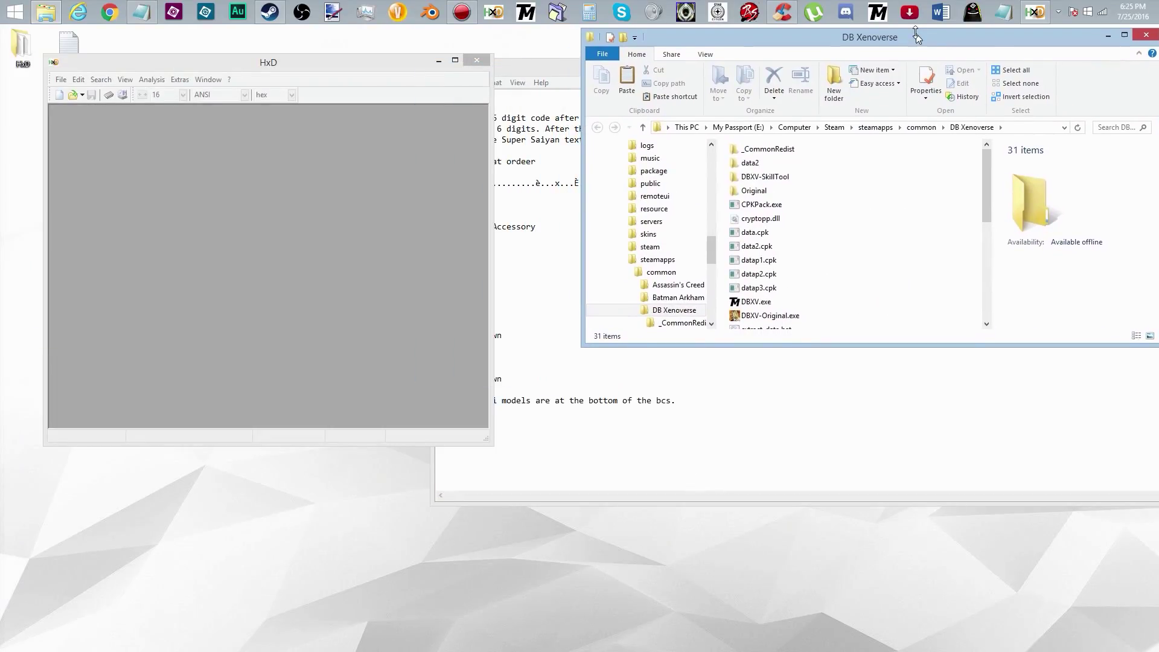
click(770, 163)
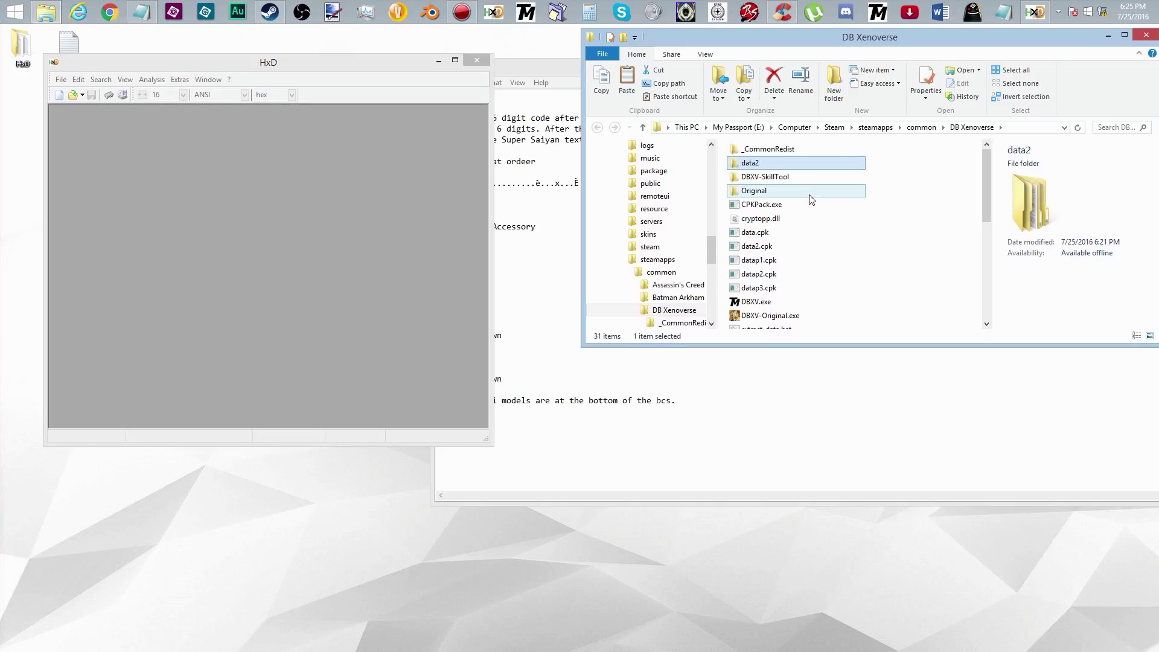
double_click(782, 163)
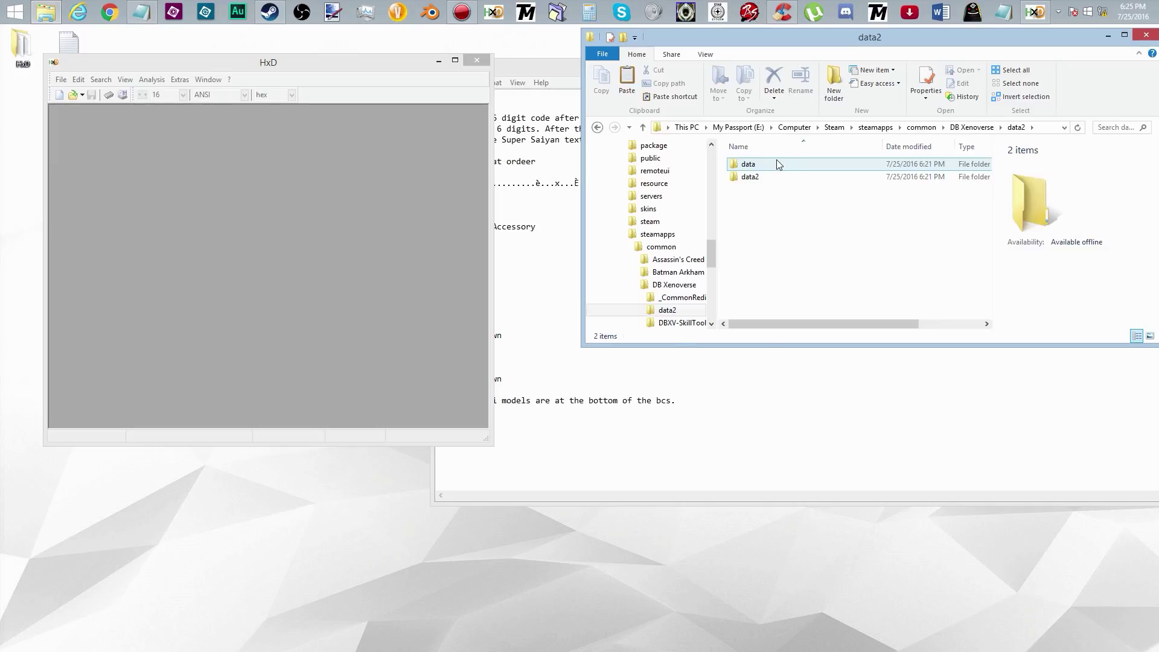
double_click(780, 164)
double_click(788, 189)
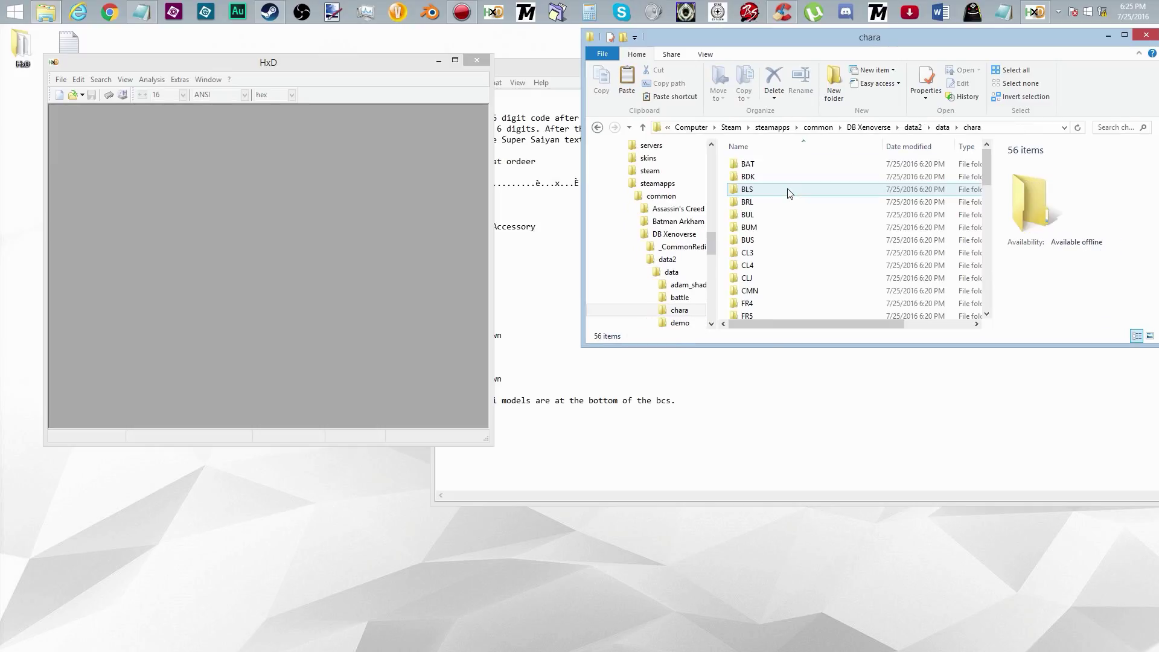
scroll(791, 192, down, 5)
scroll(792, 193, up, 1)
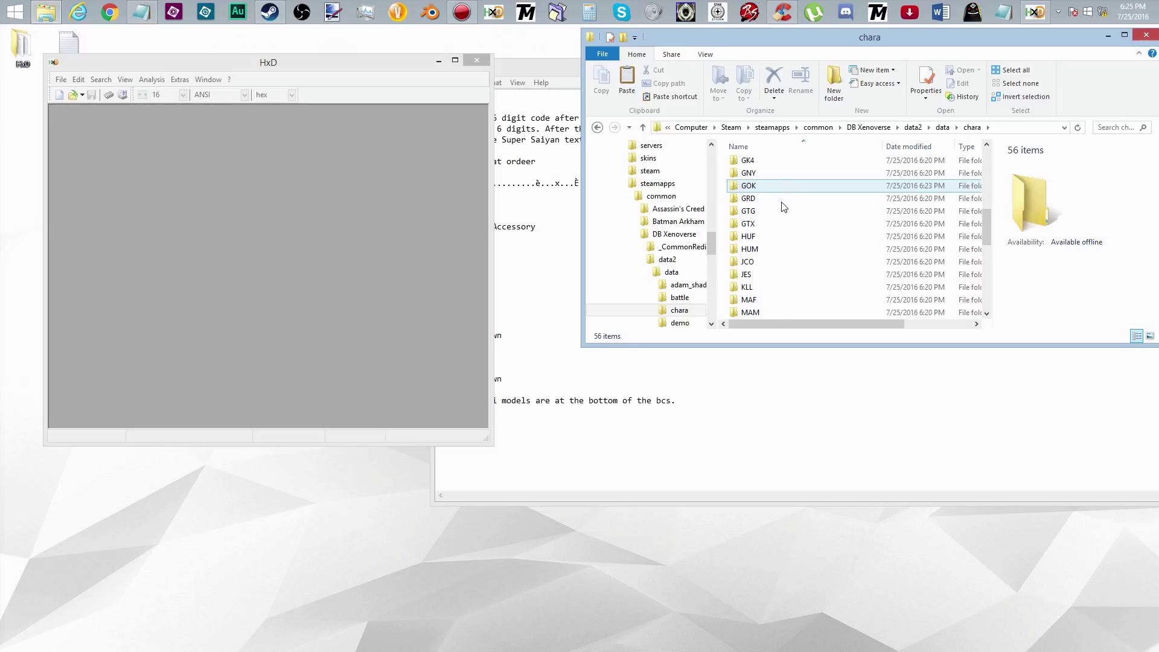
double_click(772, 190)
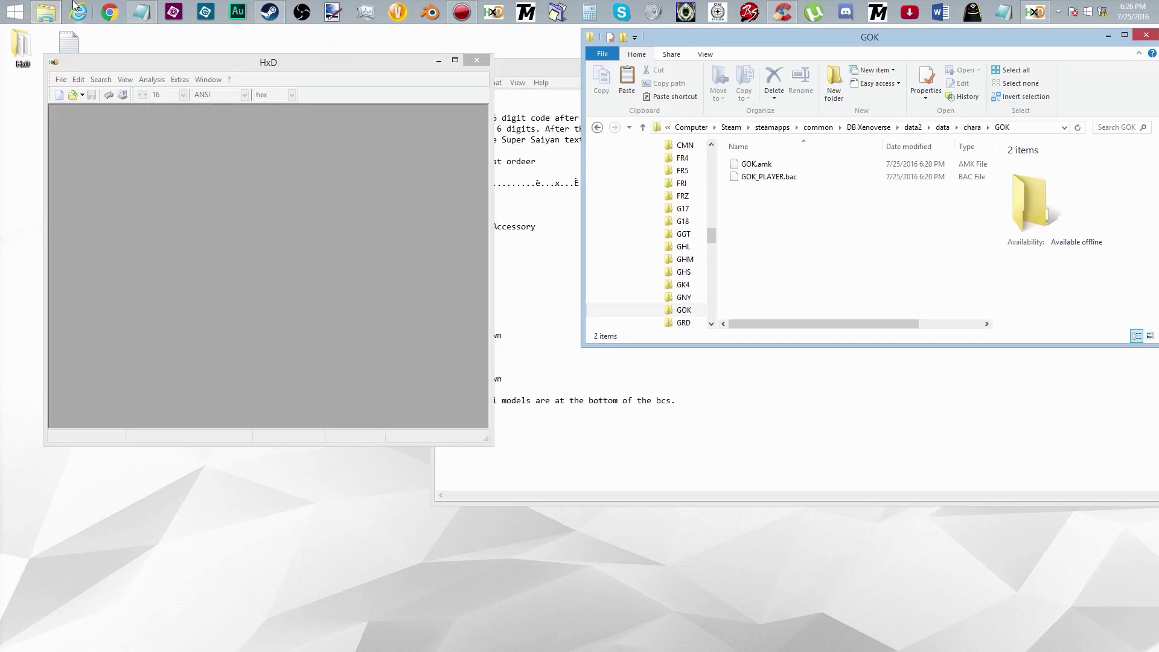
Open the extracted CriPakTools-Master data folder in a second window and browse to chara > GOK.
right_click(49, 9)
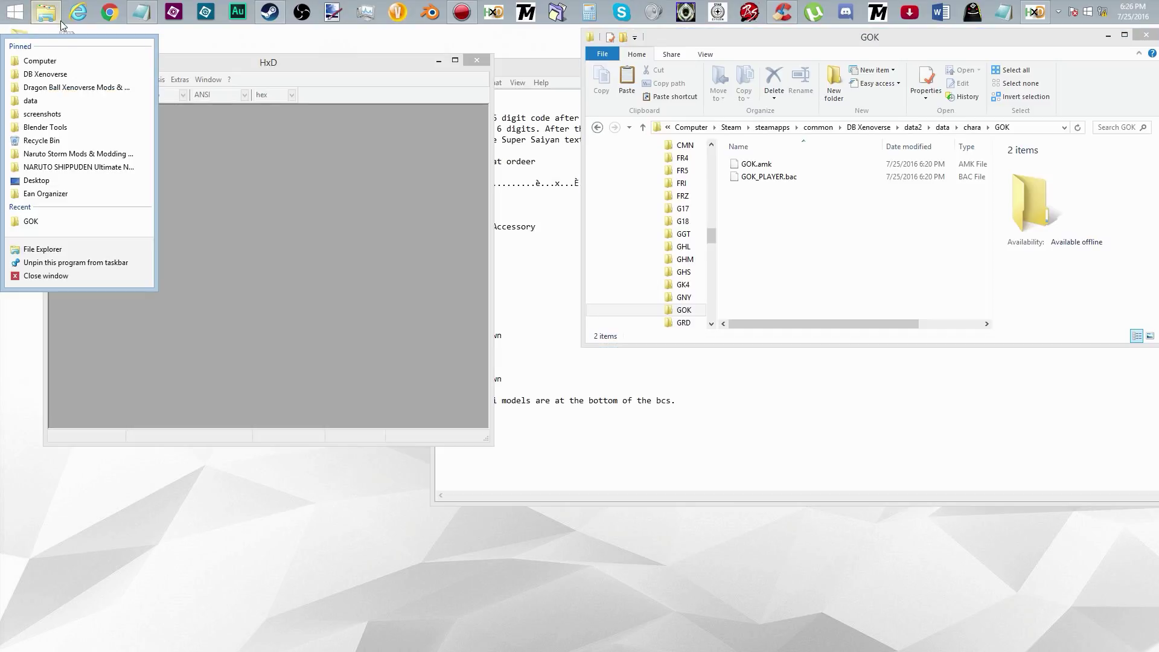
click(73, 105)
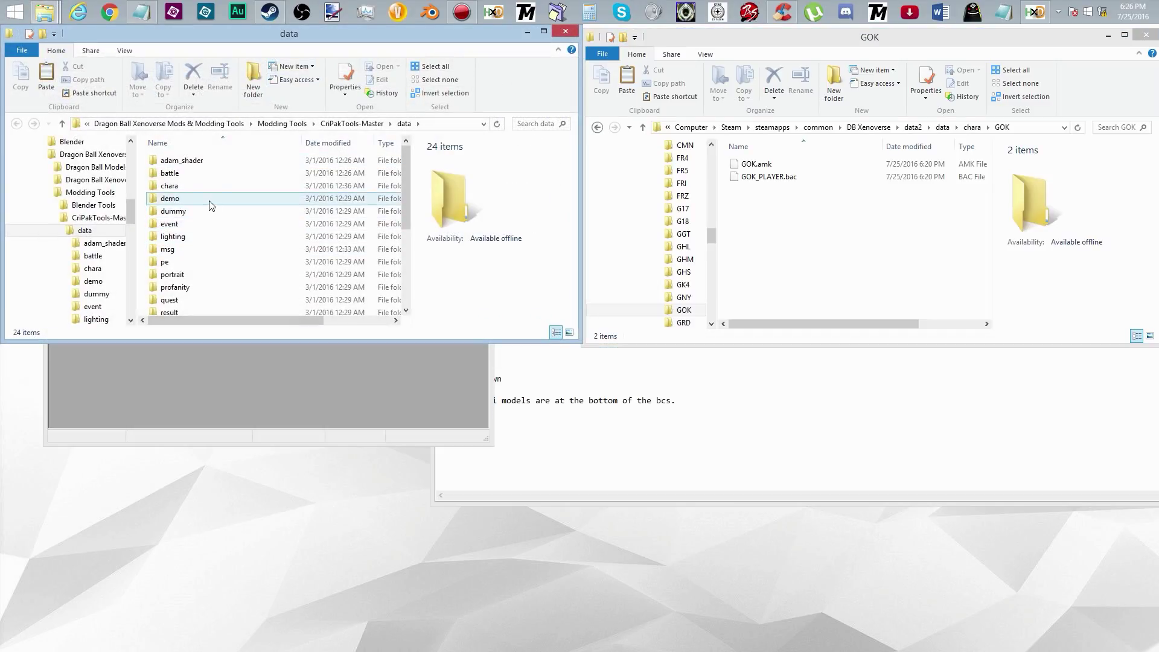
double_click(202, 186)
scroll(203, 187, down, 5)
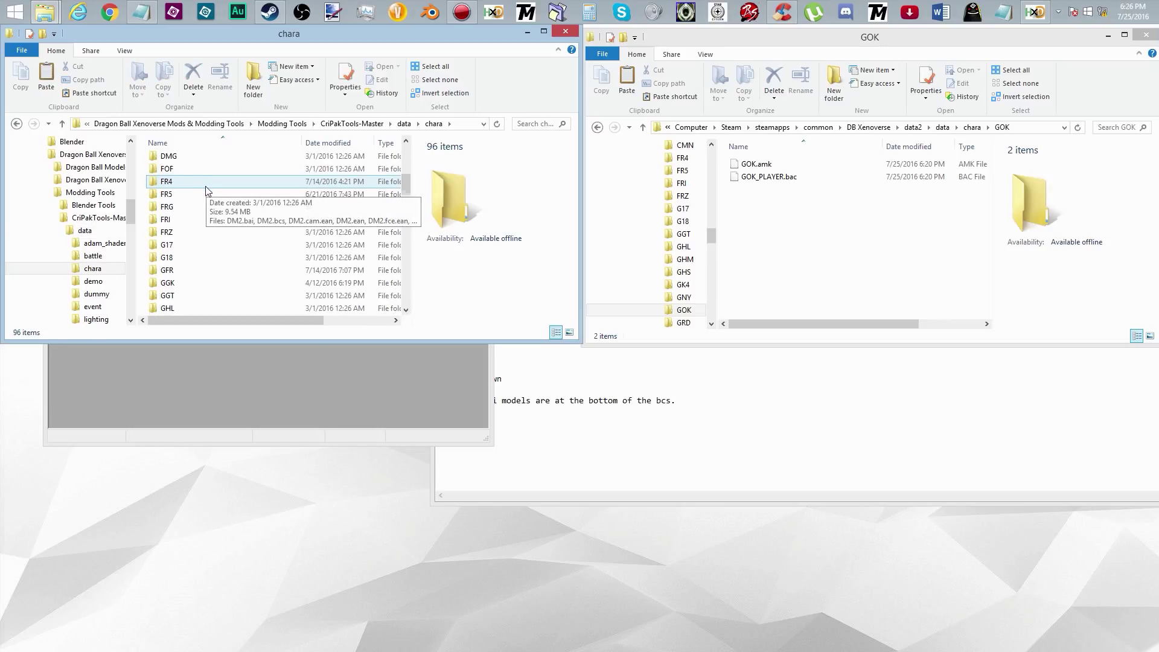
scroll(199, 193, down, 4)
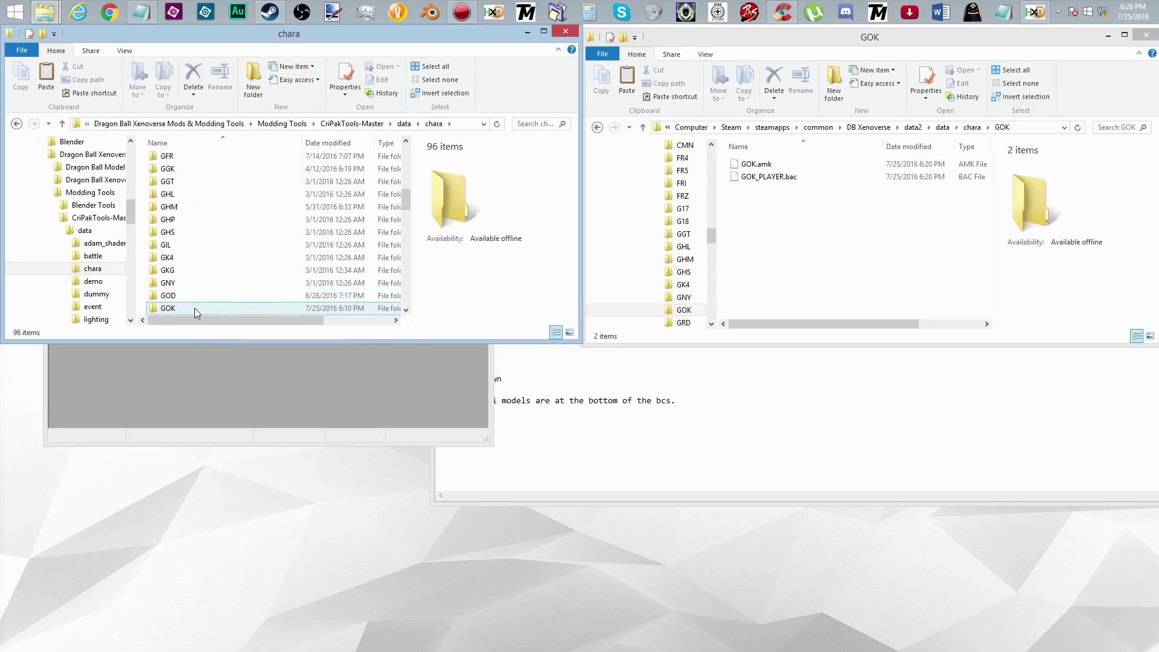
double_click(194, 308)
Copy GOK.bcs from the extracted GOK folder into the game's GOK folder and close the source window.
click(184, 186)
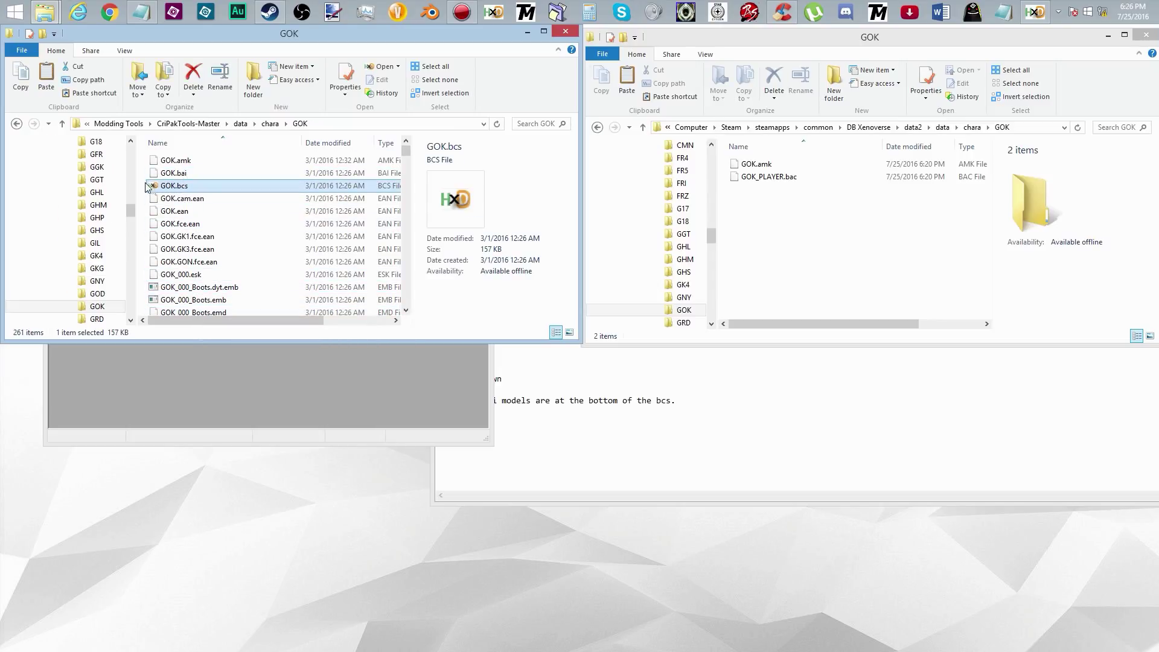
click(19, 82)
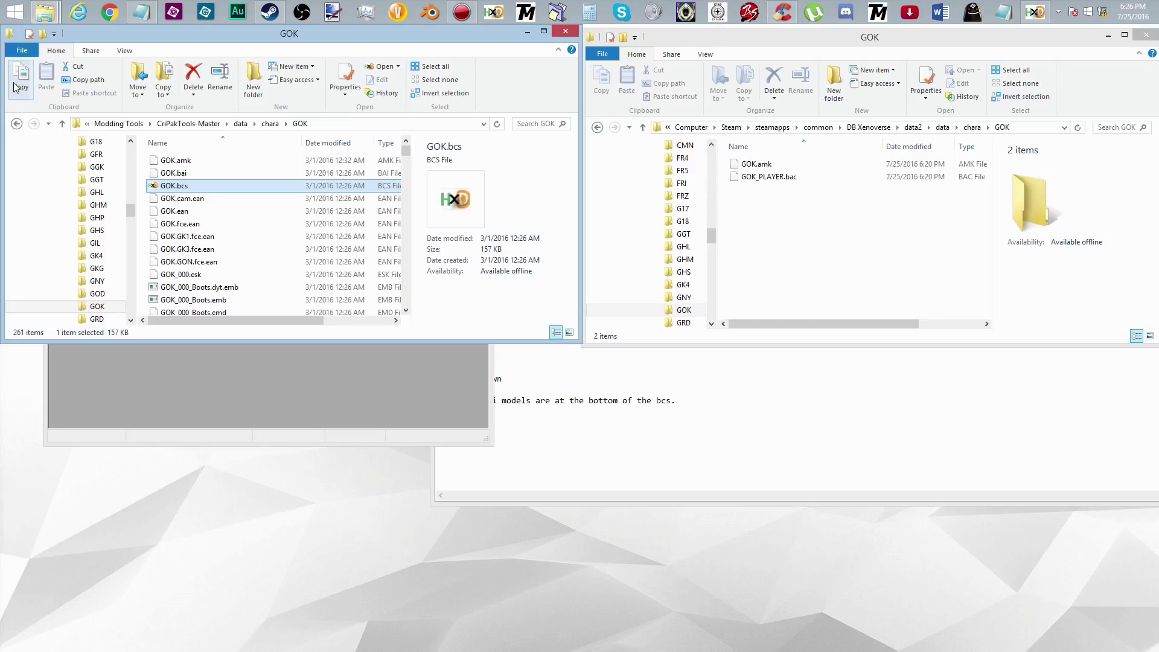
click(800, 220)
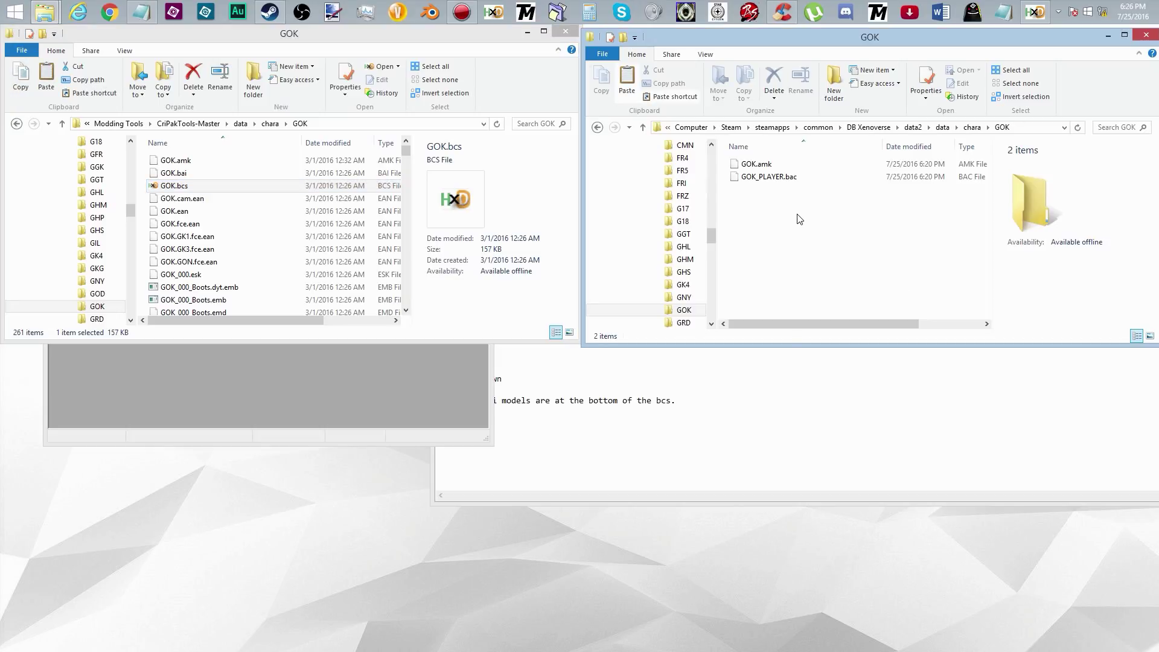
key(ctrl+v)
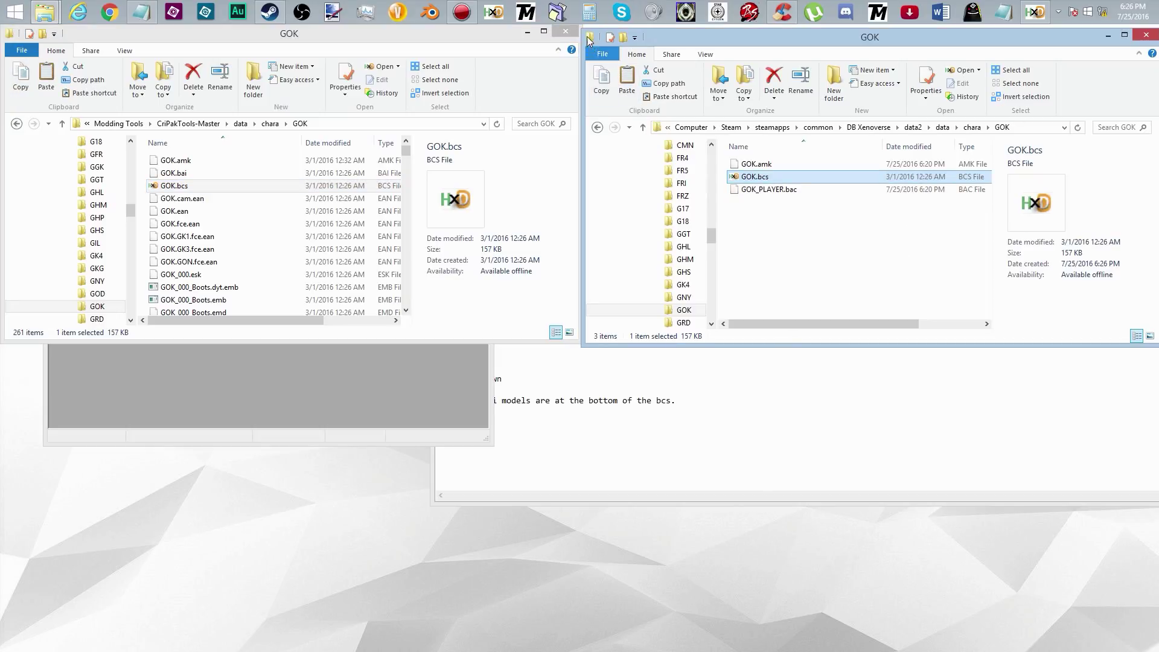
click(572, 30)
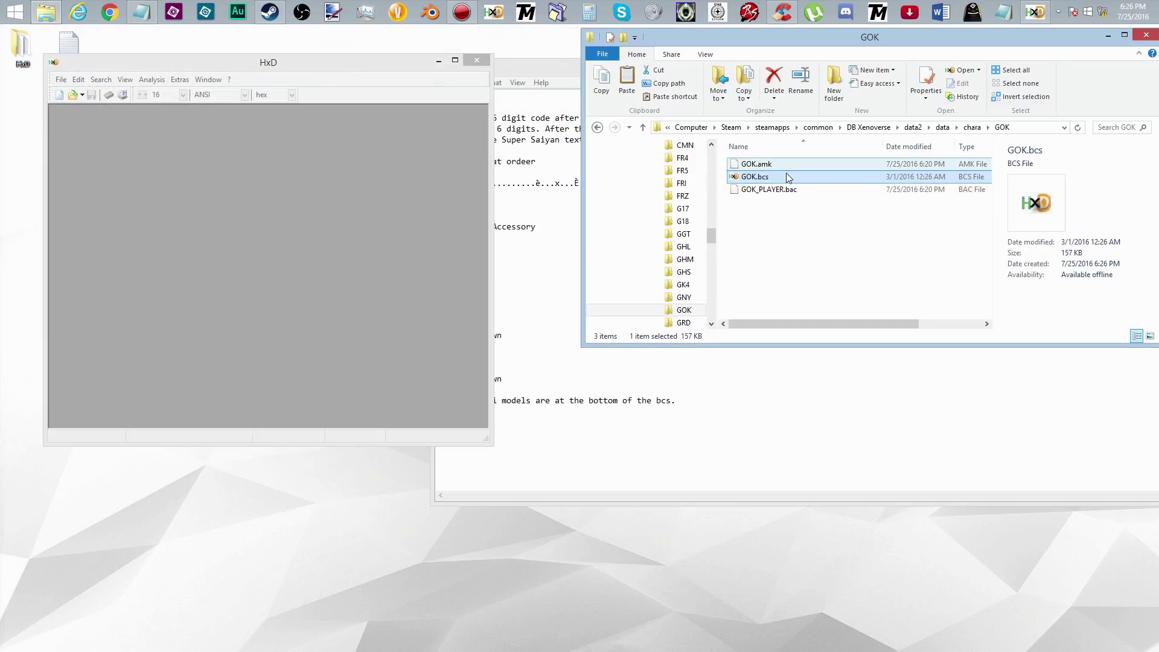
Load the game's GOK.bcs into HxD, show the first GOK entries, and place the BCS notes in full view beside it.
drag(787, 177, 316, 211)
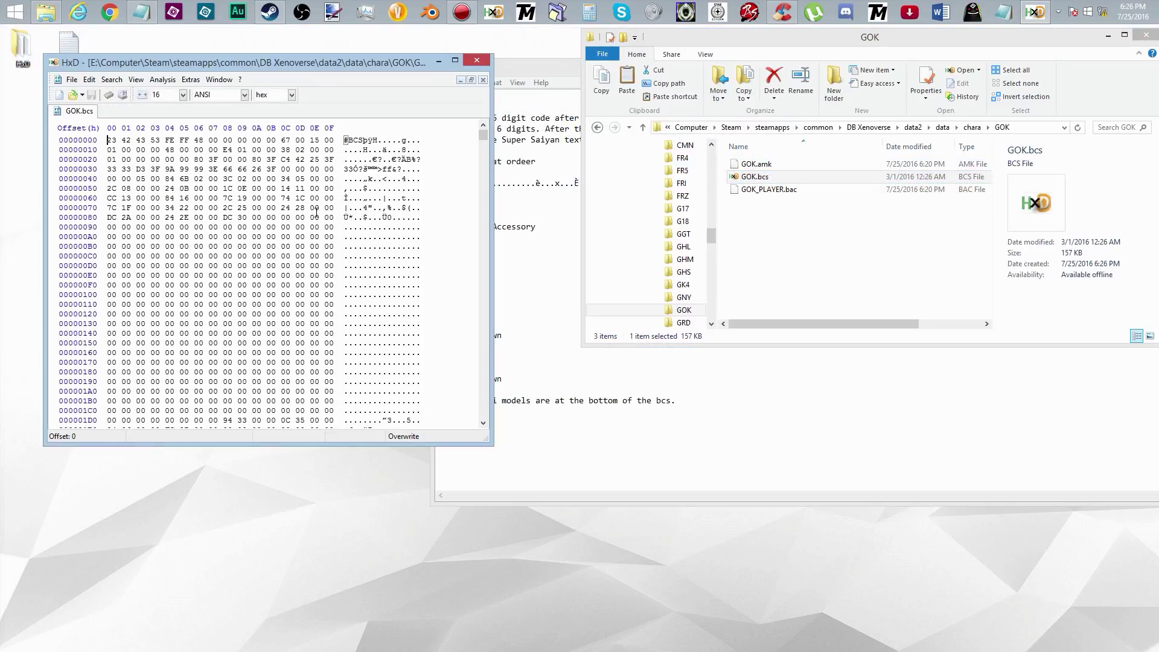
click(390, 245)
scroll(393, 239, down, 9)
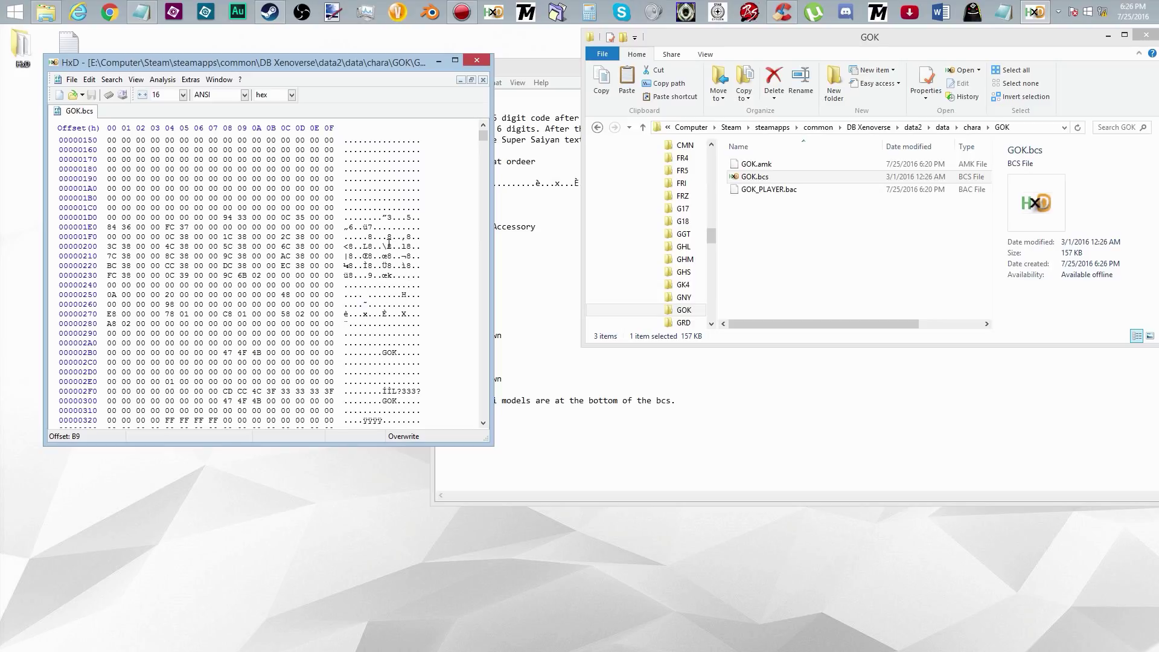
scroll(395, 228, down, 2)
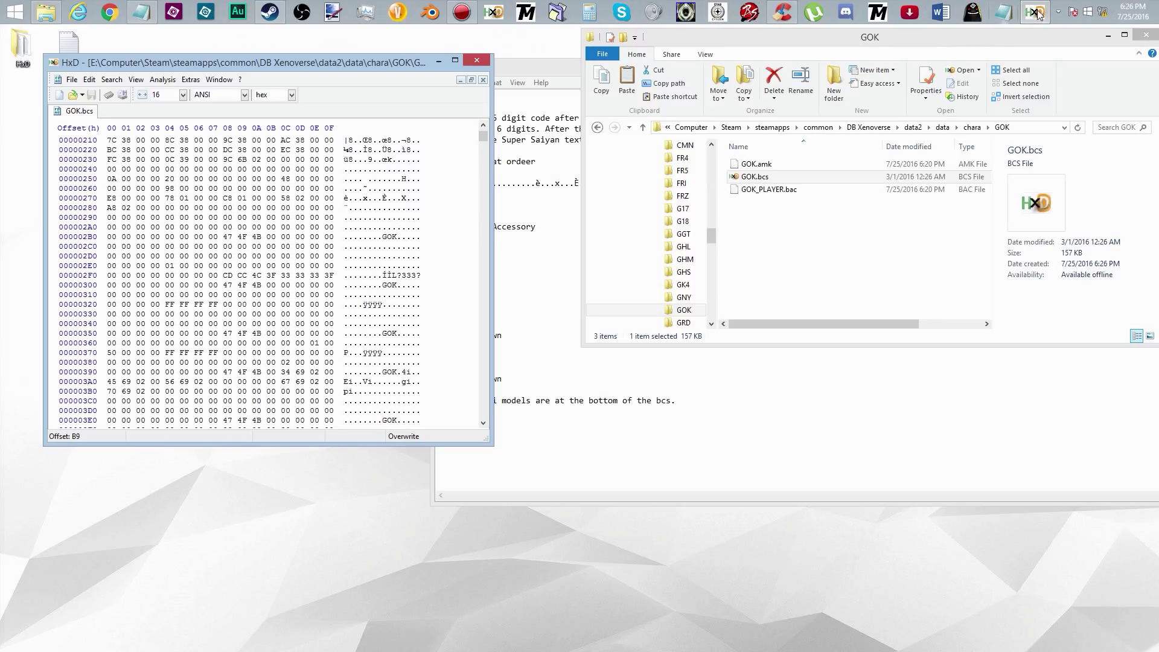
click(1108, 35)
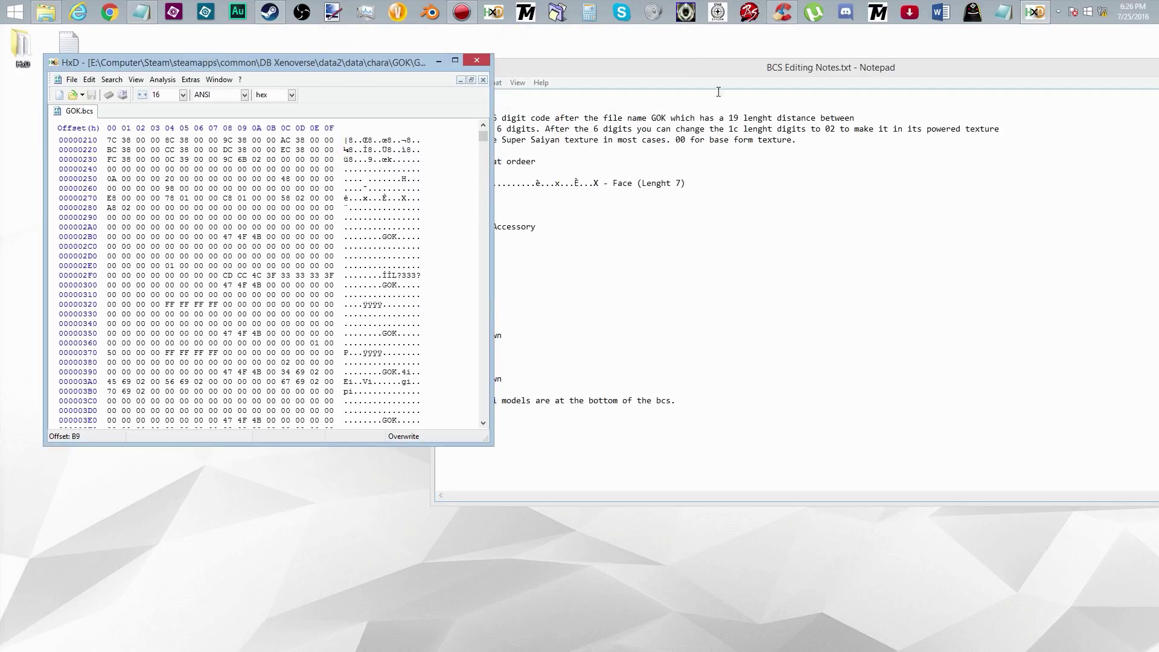
drag(656, 77, 729, 76)
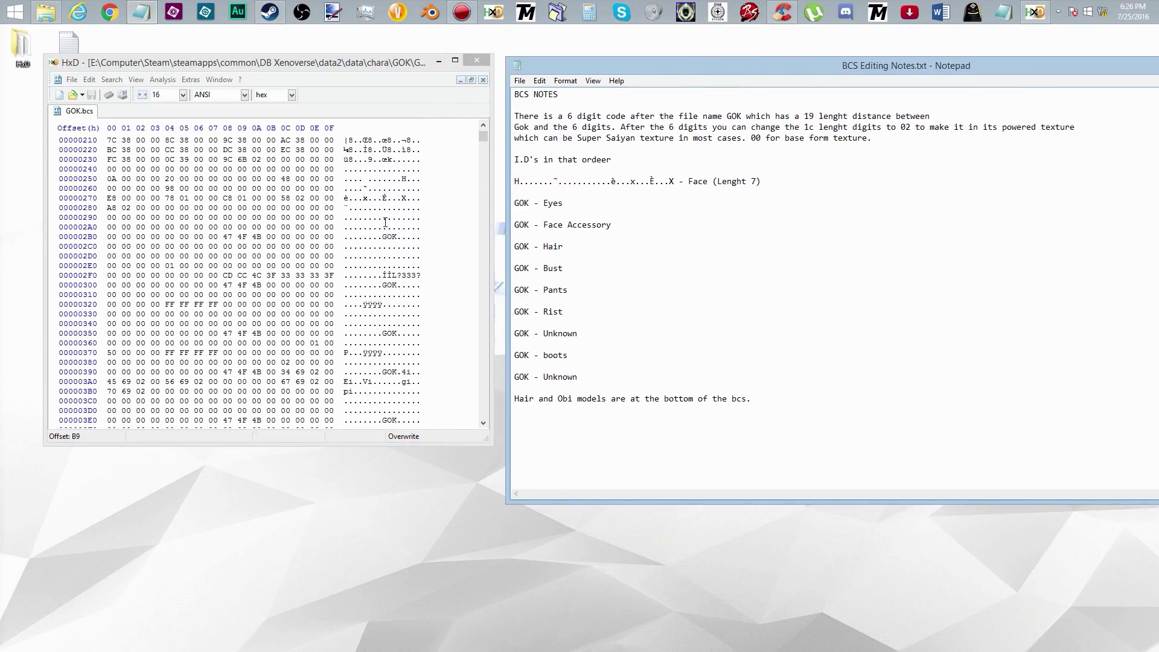
Compare the face ID block from offset 25C, the following GOK entries and the next block at 554 with the notes' list of body parts.
mouse_move(402, 179)
mouse_down()
mouse_move(421, 191)
mouse_move(408, 202)
mouse_up()
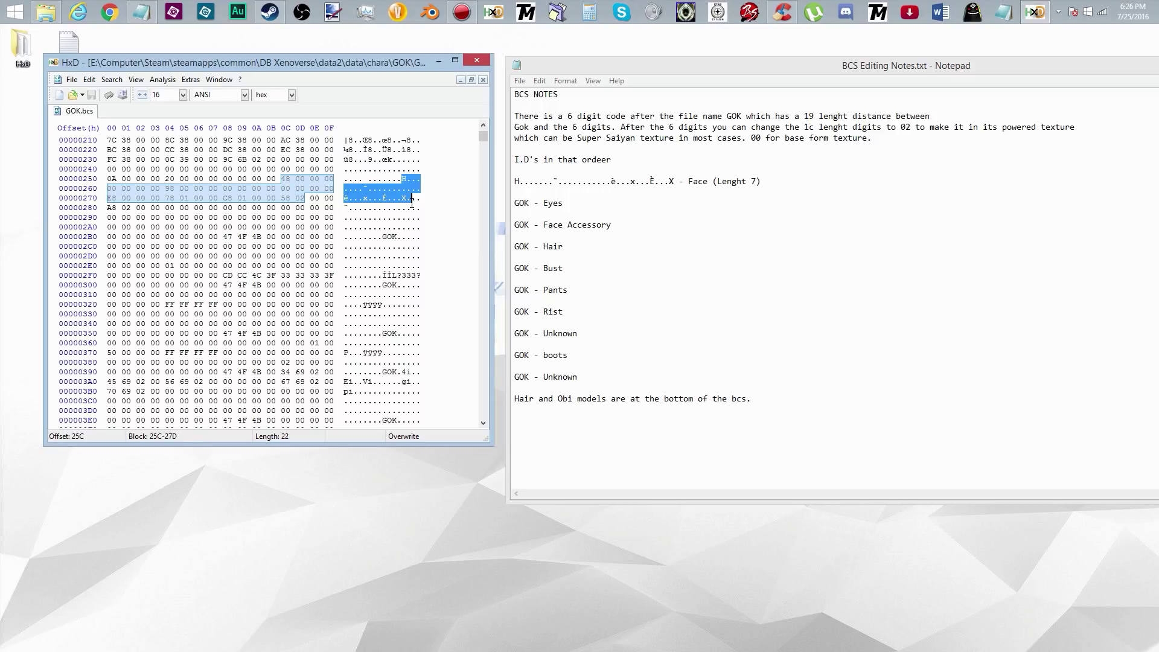
shift+click(411, 207)
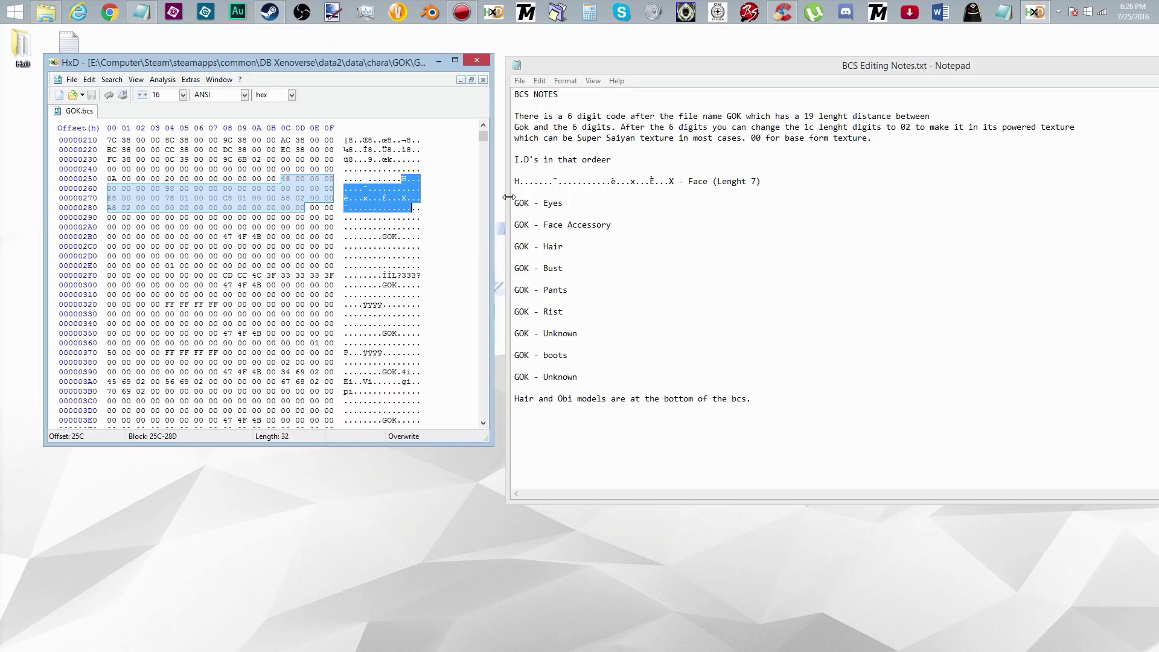
drag(543, 203, 575, 352)
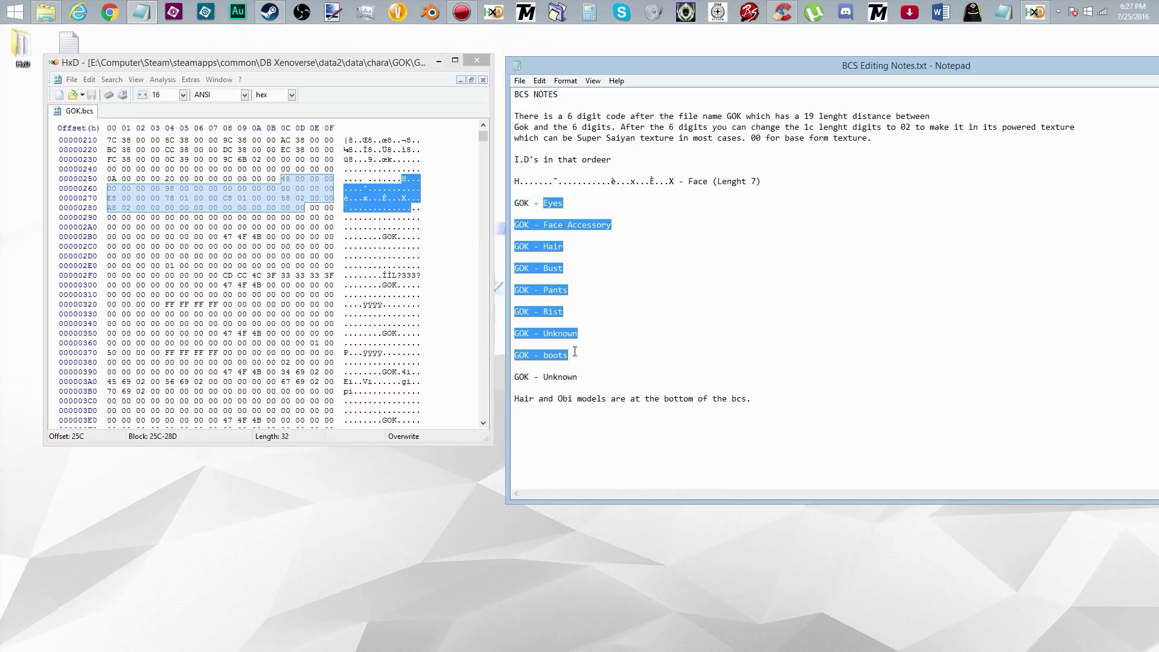
click(486, 134)
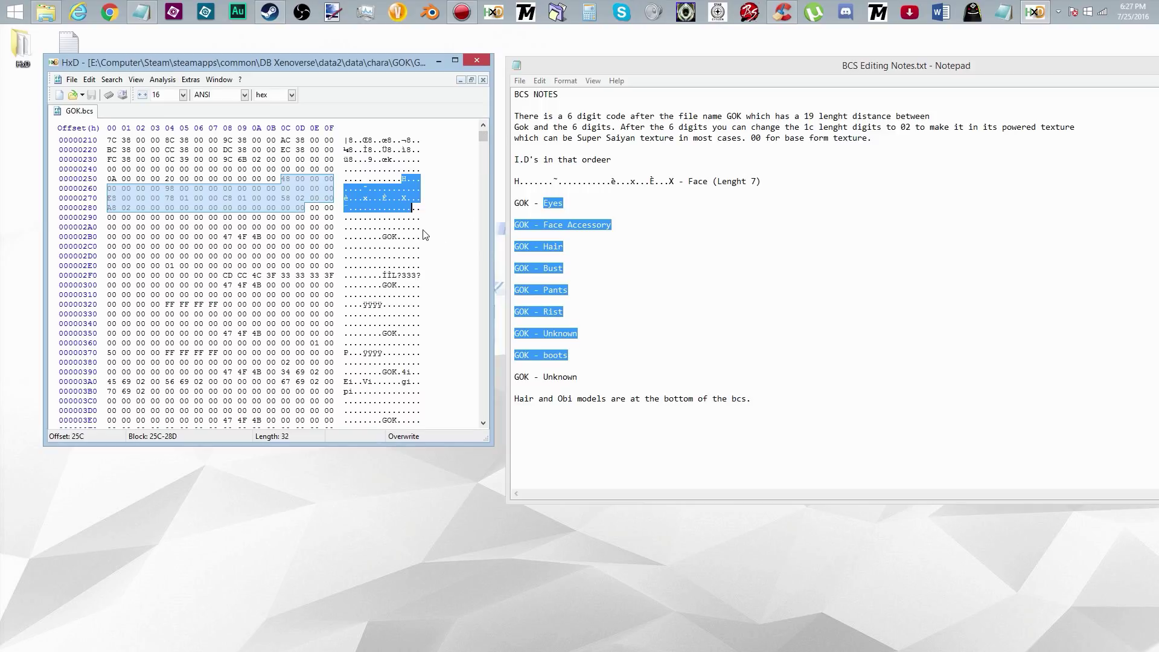
click(407, 199)
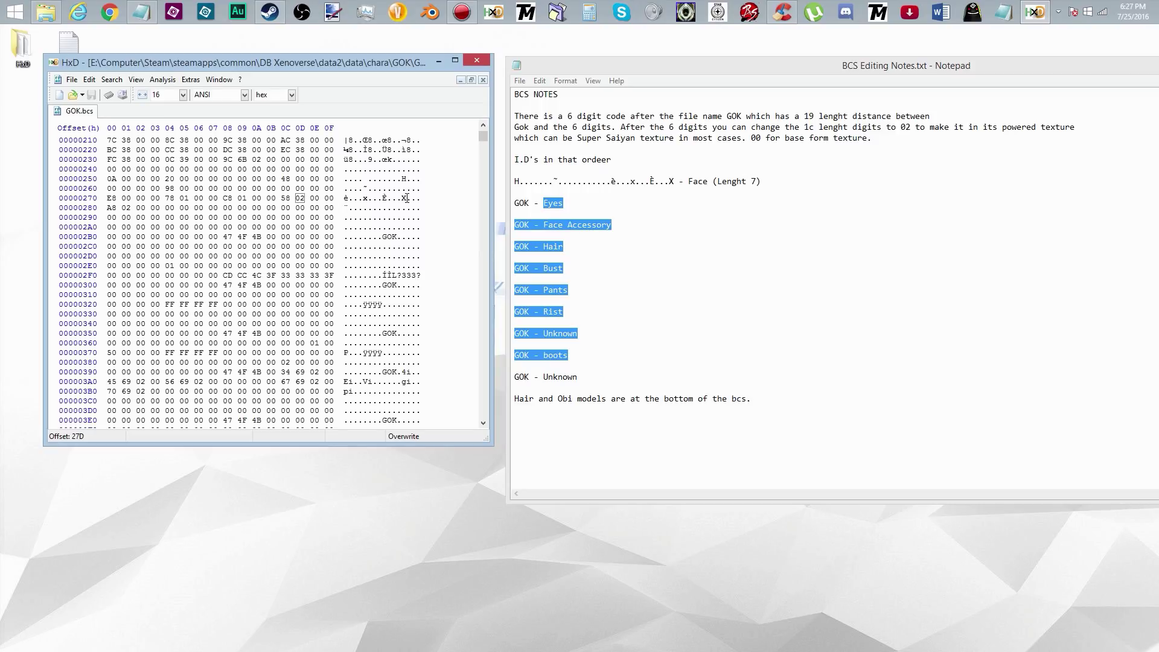
scroll(401, 224, down, 1)
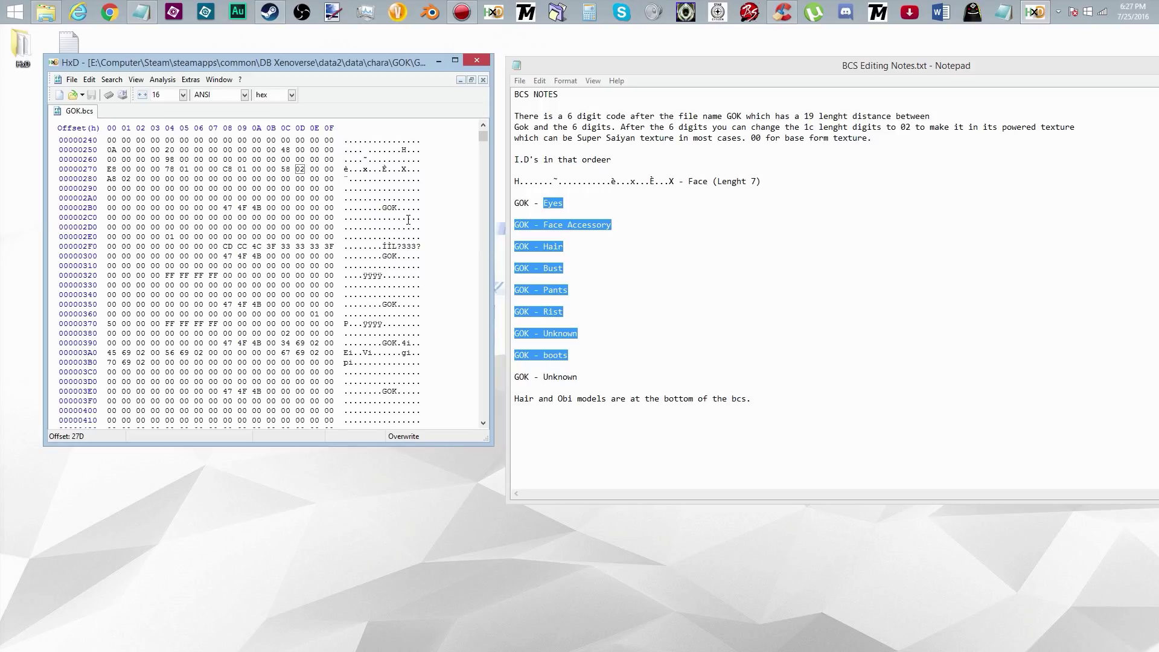
scroll(411, 224, down, 5)
scroll(415, 225, down, 3)
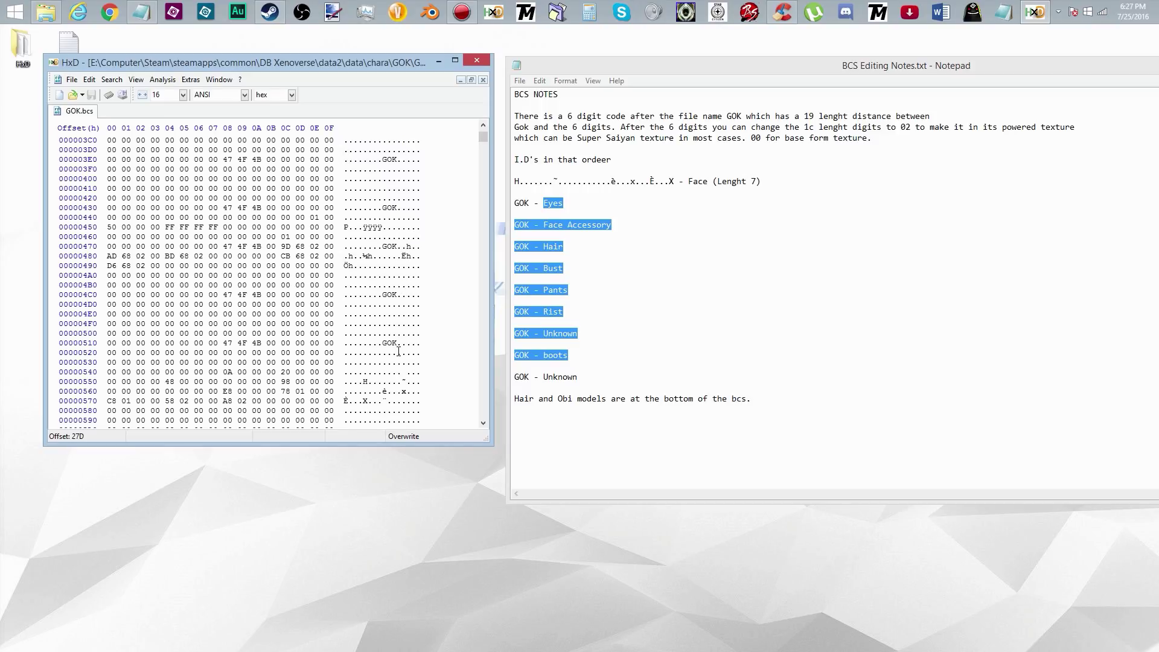
click(365, 381)
mouse_move(364, 381)
mouse_down()
mouse_move(387, 410)
mouse_move(368, 401)
mouse_up()
scroll(379, 370, up, 8)
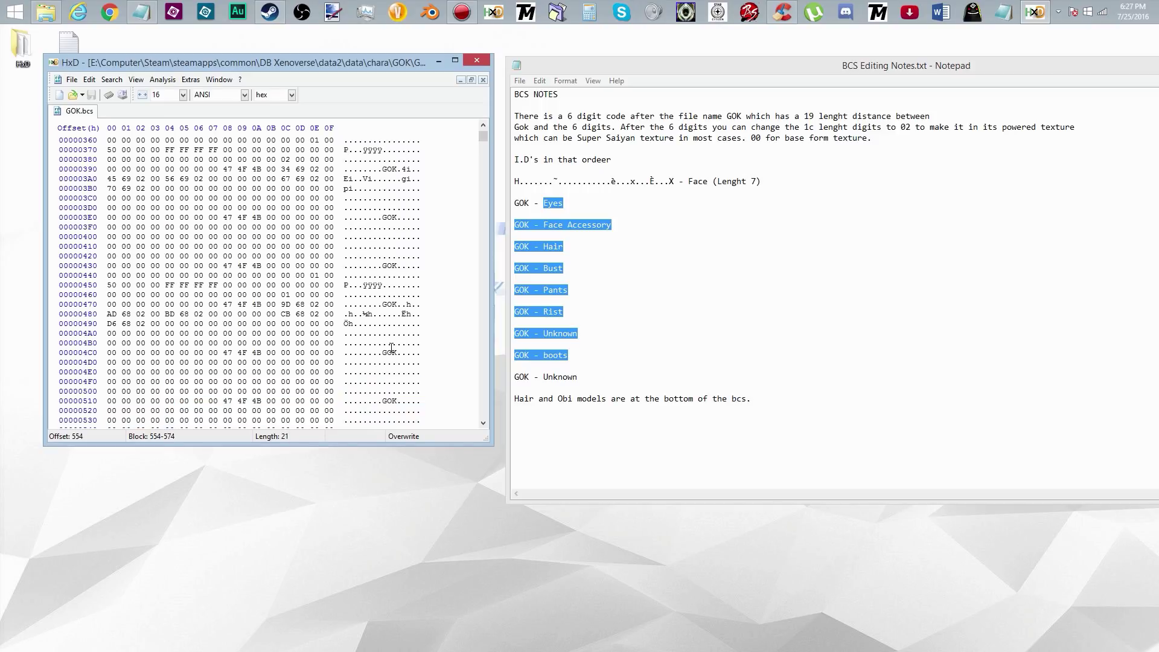
scroll(382, 338, up, 1)
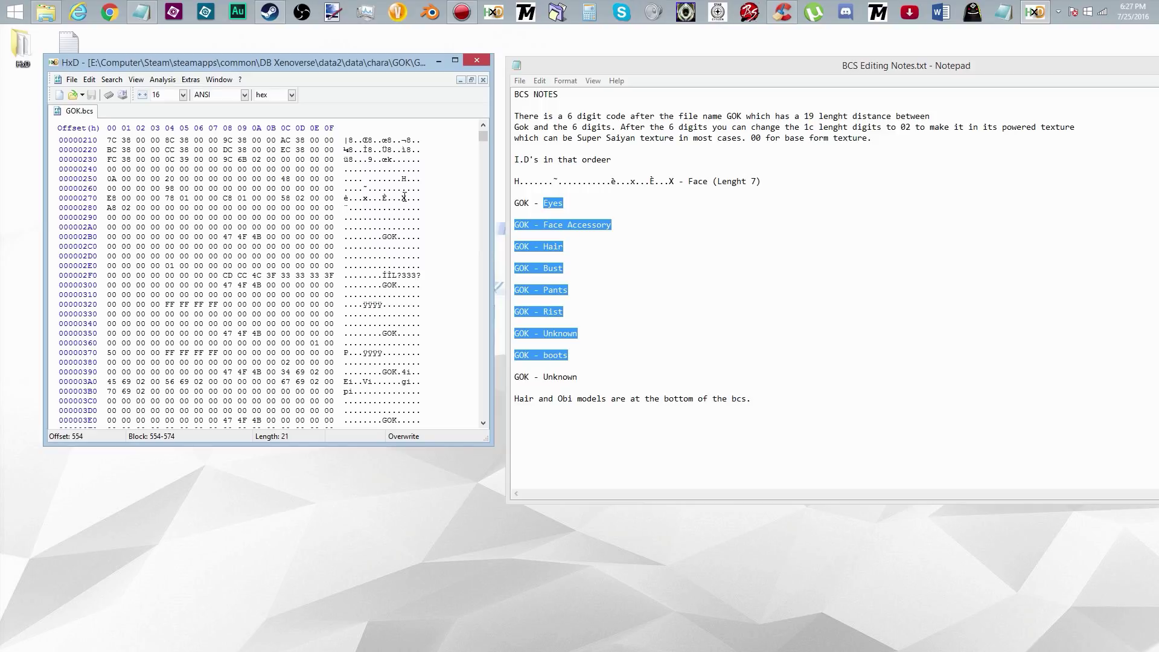
Count six bytes on from the X of the first face ID block and set the byte at offset 284 to 04.
click(720, 181)
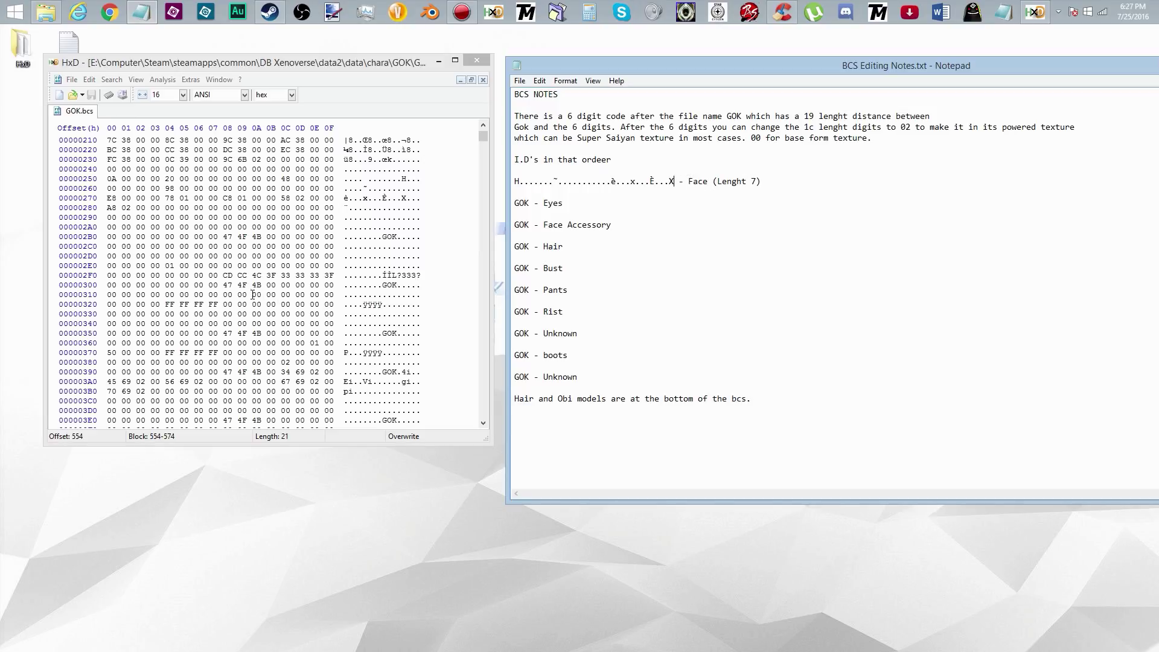
click(409, 197)
click(410, 197)
drag(409, 198, 361, 207)
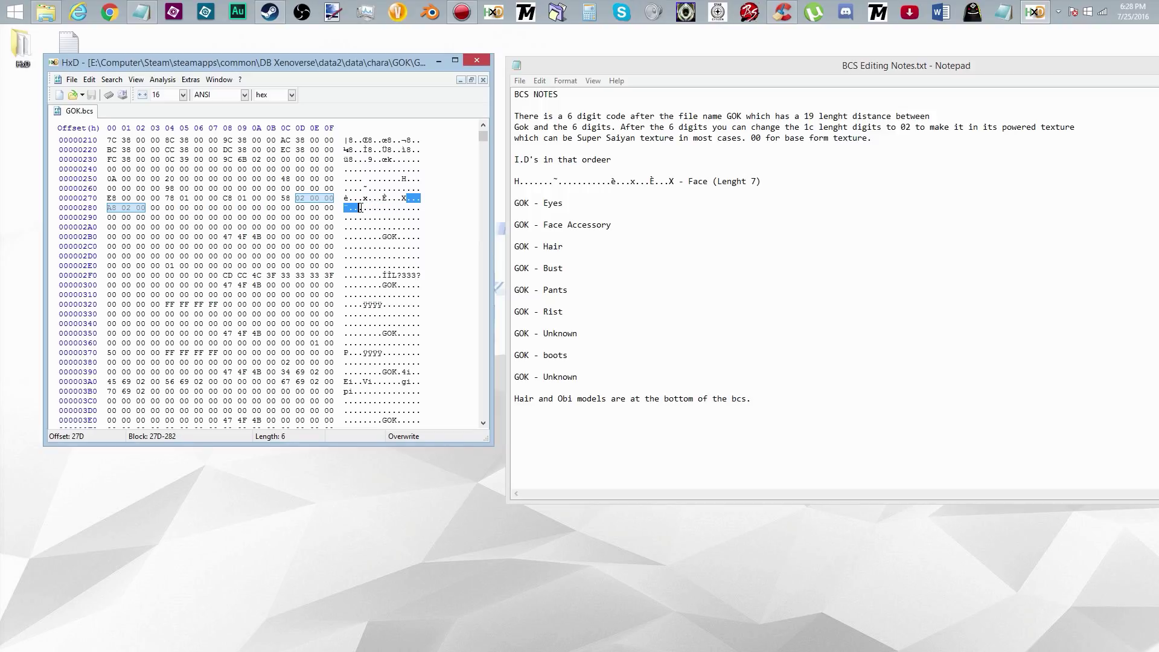
click(361, 207)
shift+click(408, 199)
click(408, 199)
drag(407, 201, 365, 208)
click(166, 208)
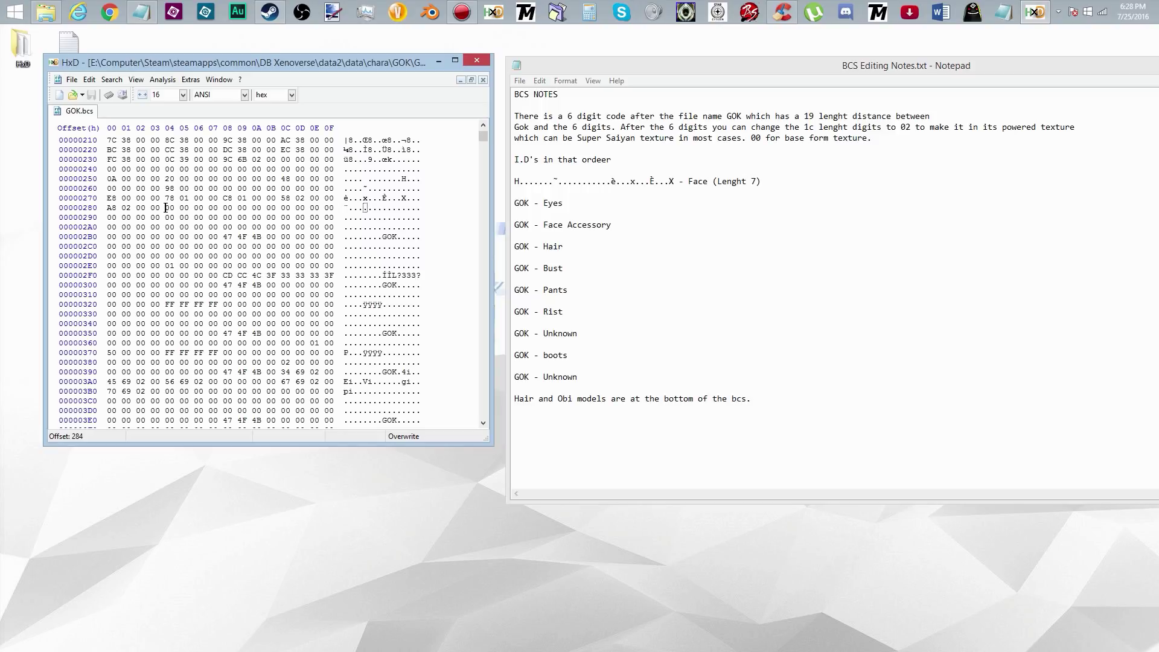
text(04)
Open the extracted data folder beside the hex editor and go into its chara folder, then into GOK.
right_click(46, 12)
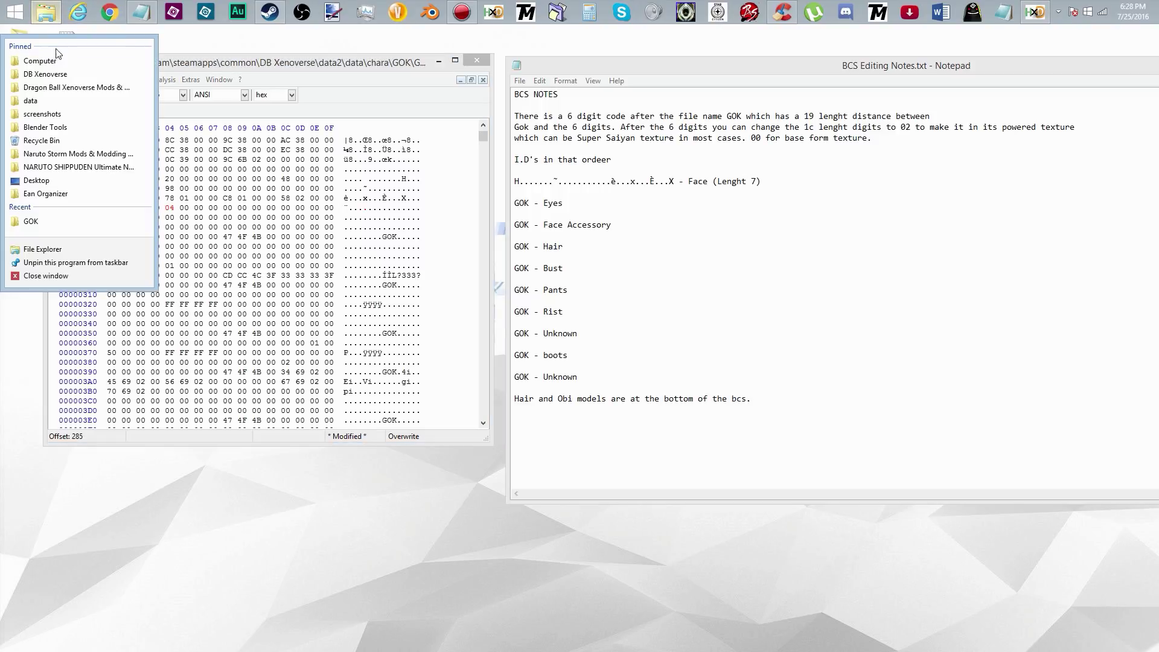
click(32, 101)
drag(355, 46, 915, 66)
double_click(802, 227)
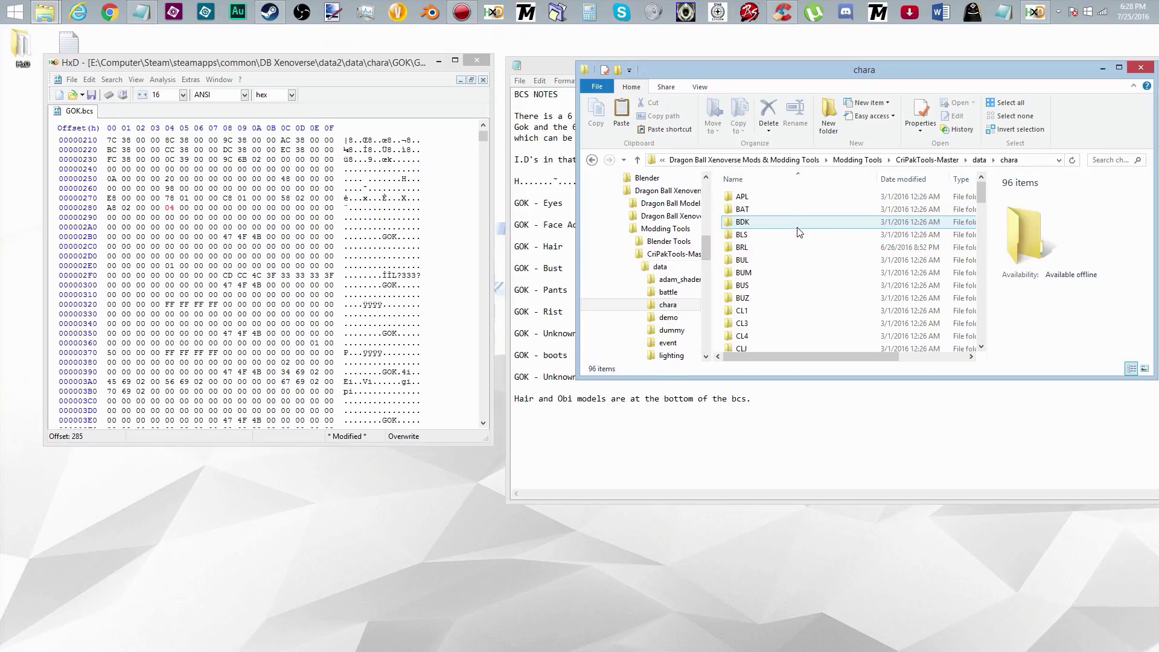
key(c)
scroll(786, 302, down, 8)
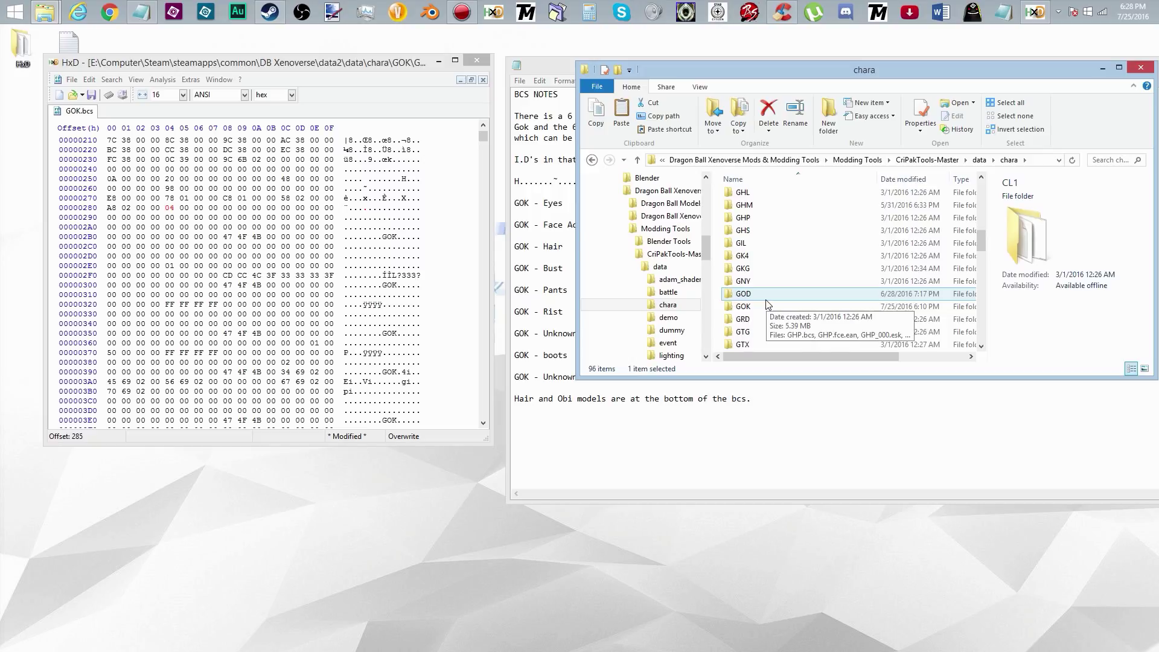
scroll(762, 308, down, 2)
double_click(753, 308)
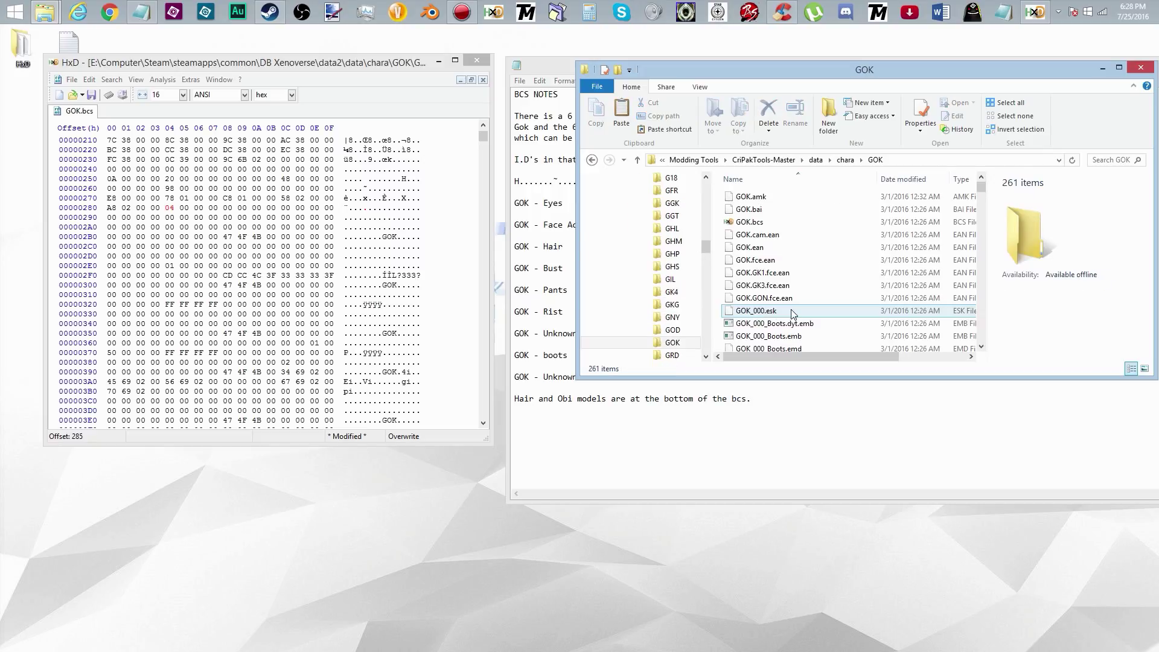
Look through the GOK files, comparing the GOK_000 face model files with the GOK_004_Face_base files.
scroll(779, 308, down, 5)
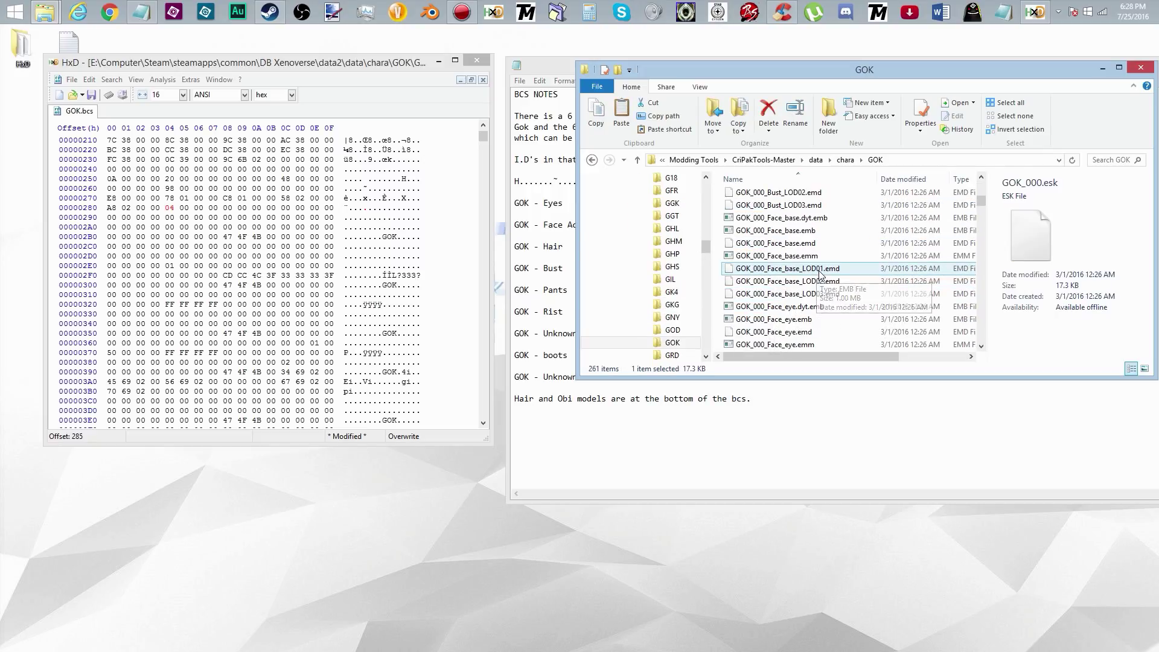
click(757, 231)
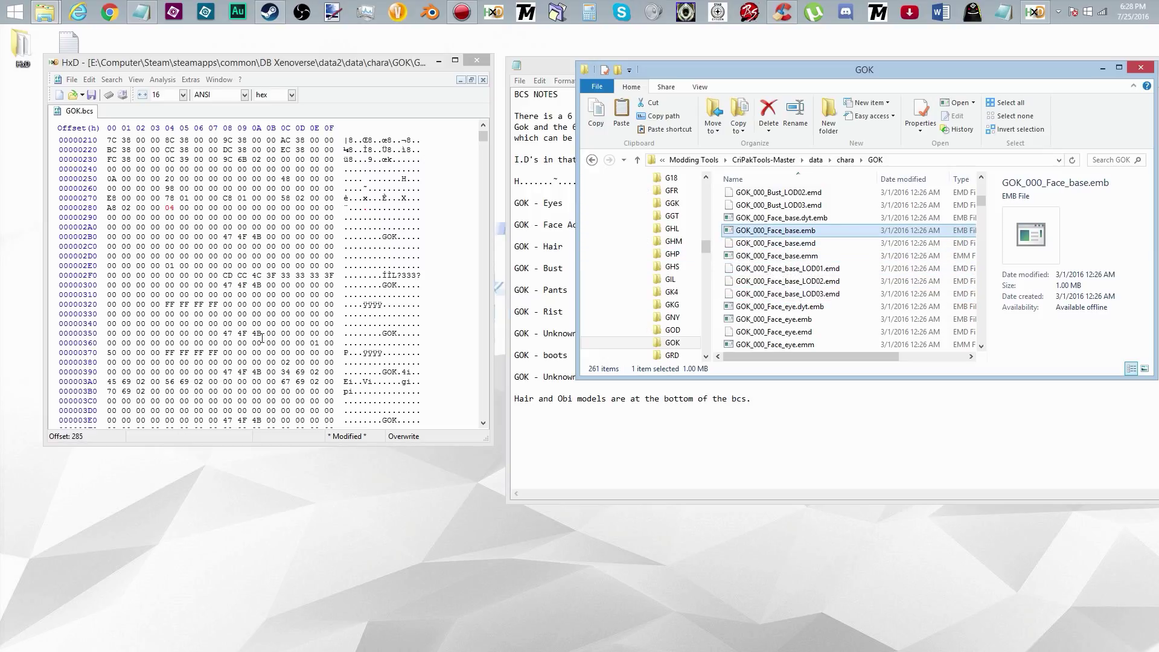
click(812, 271)
scroll(811, 272, down, 2)
scroll(809, 273, down, 15)
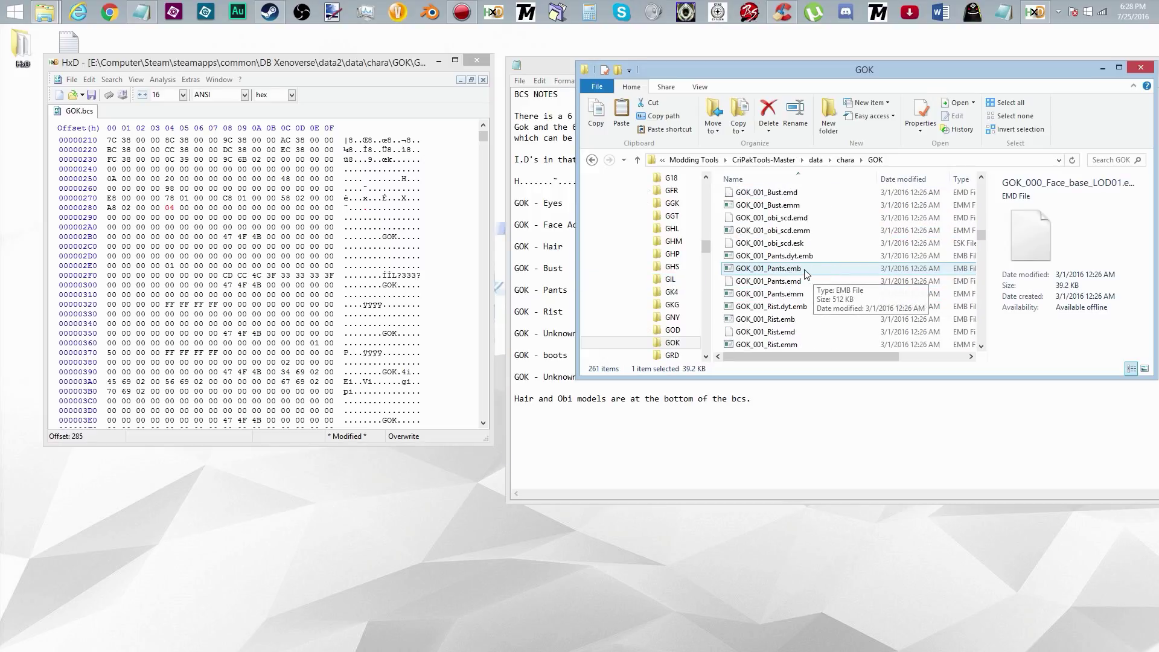
scroll(809, 271, down, 3)
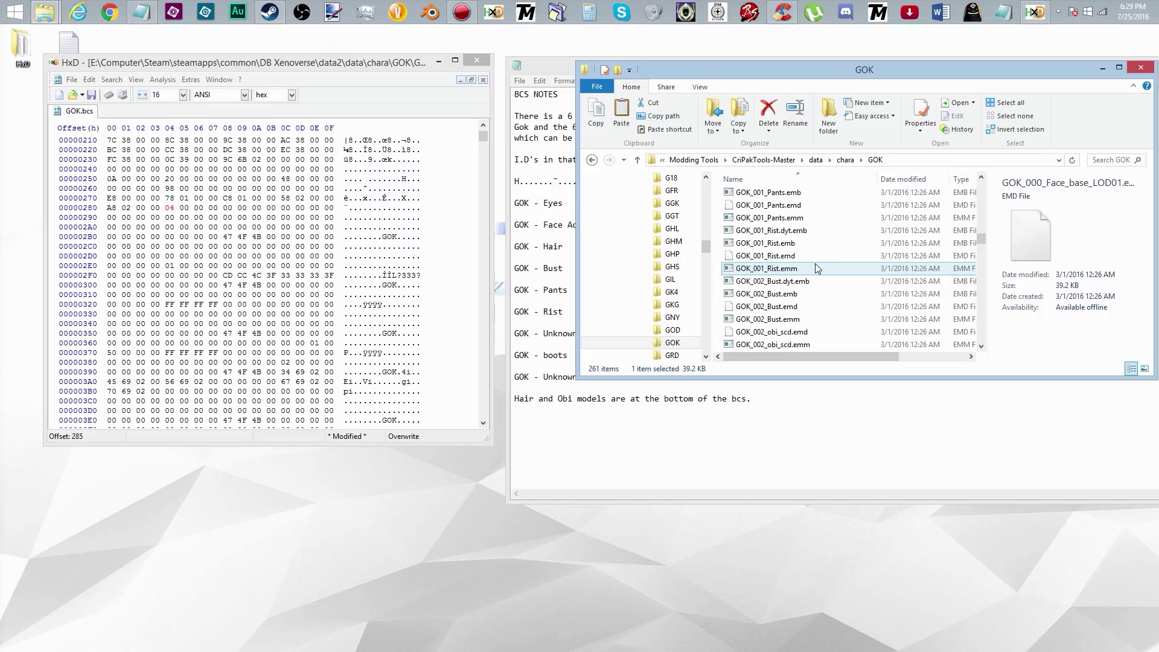
scroll(816, 265, down, 12)
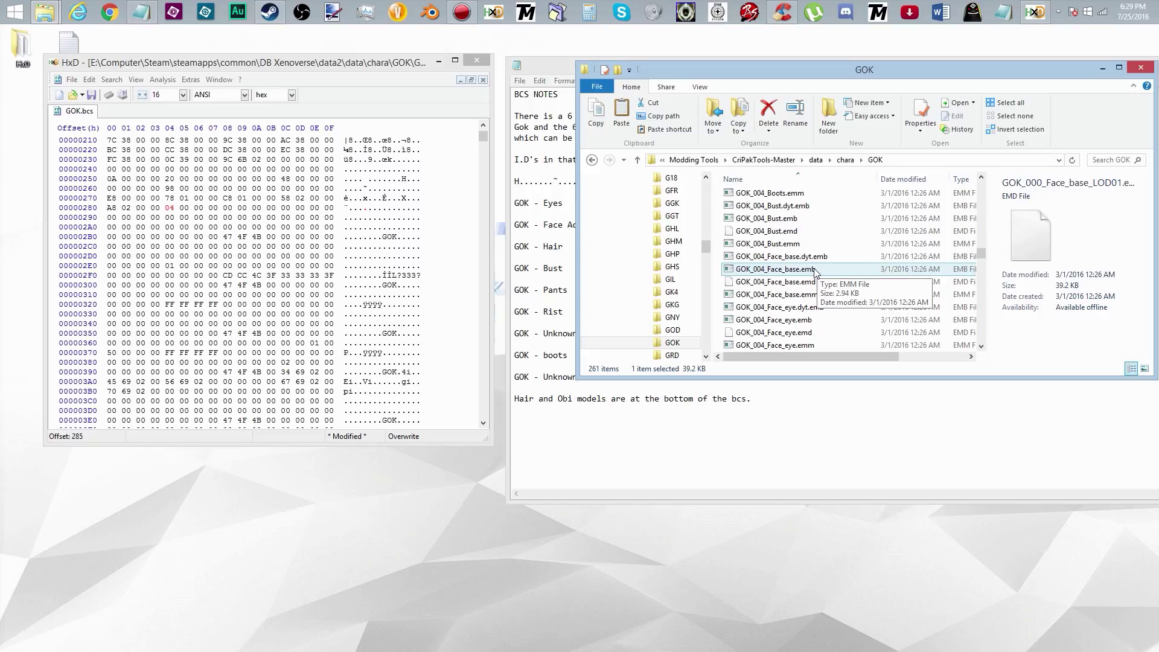
click(796, 283)
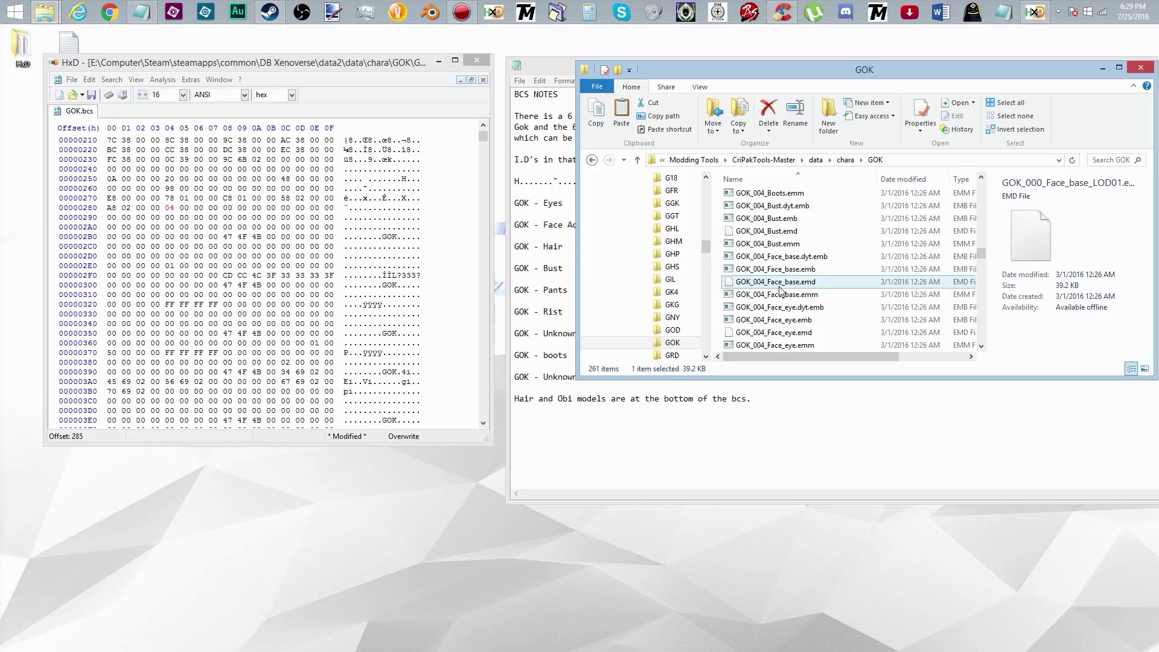
Preview GOK_004_Face_base.emd in Xenoviewer with the face centred in view, and close the viewer.
click(404, 4)
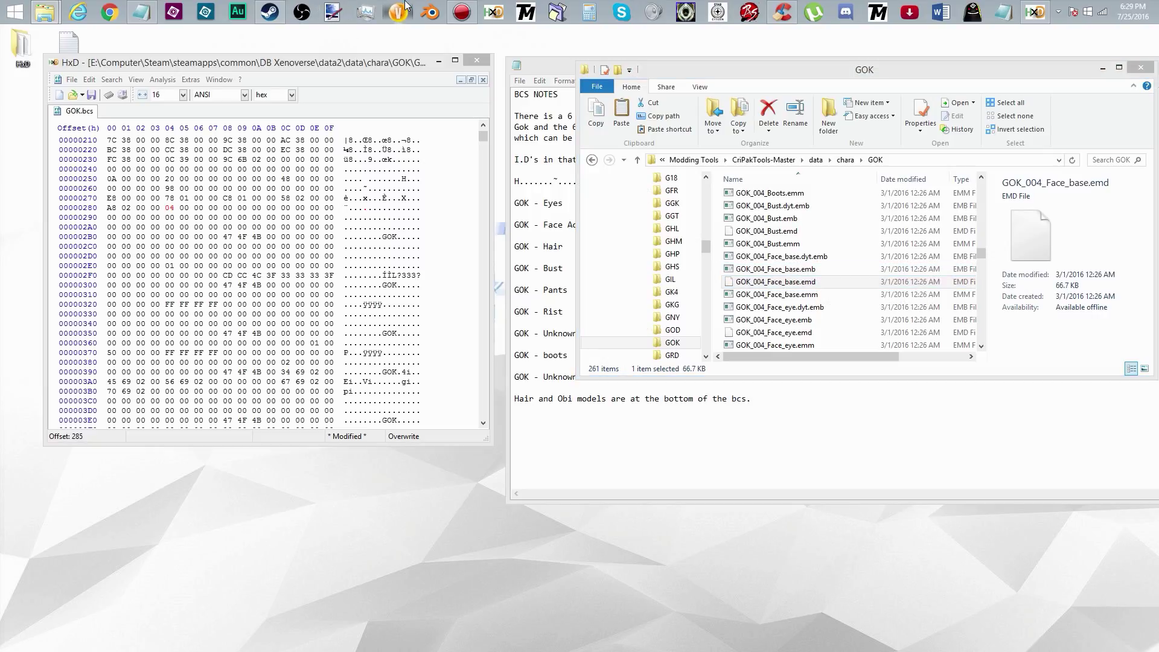
click(1026, 309)
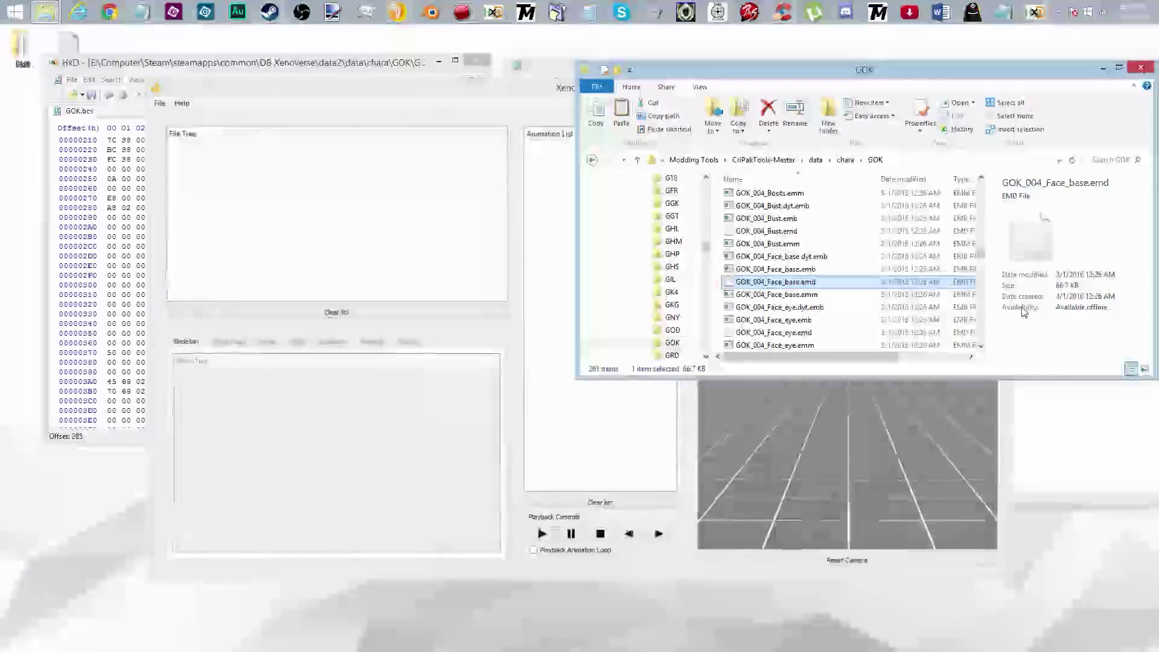
drag(791, 282, 787, 452)
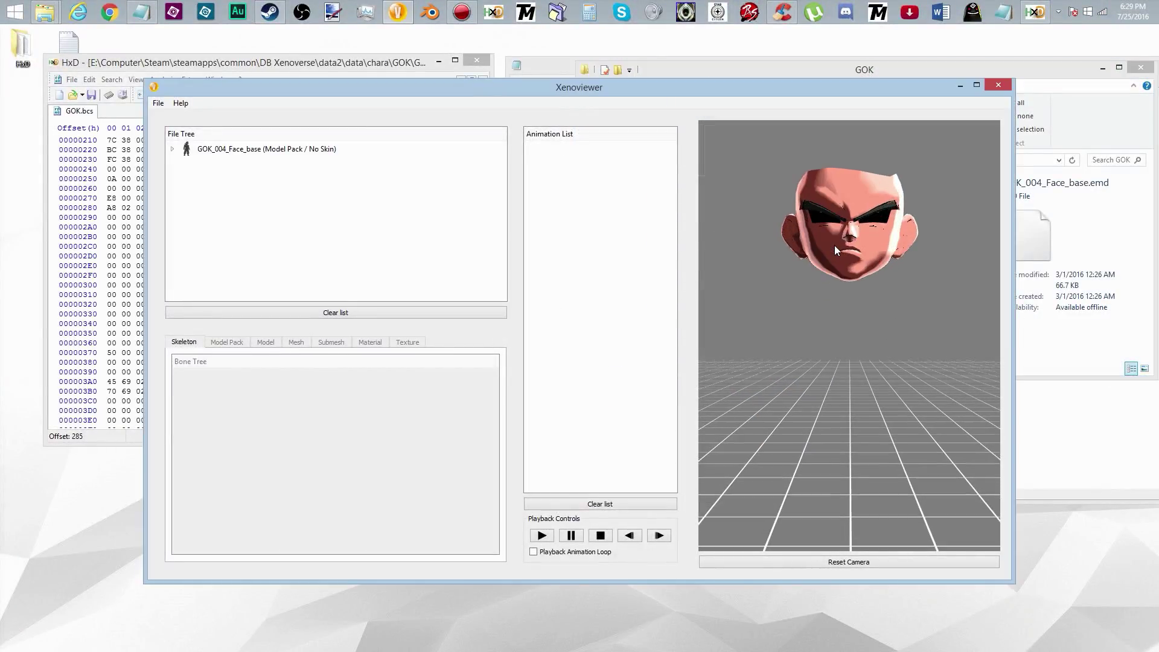
drag(836, 245, 837, 290)
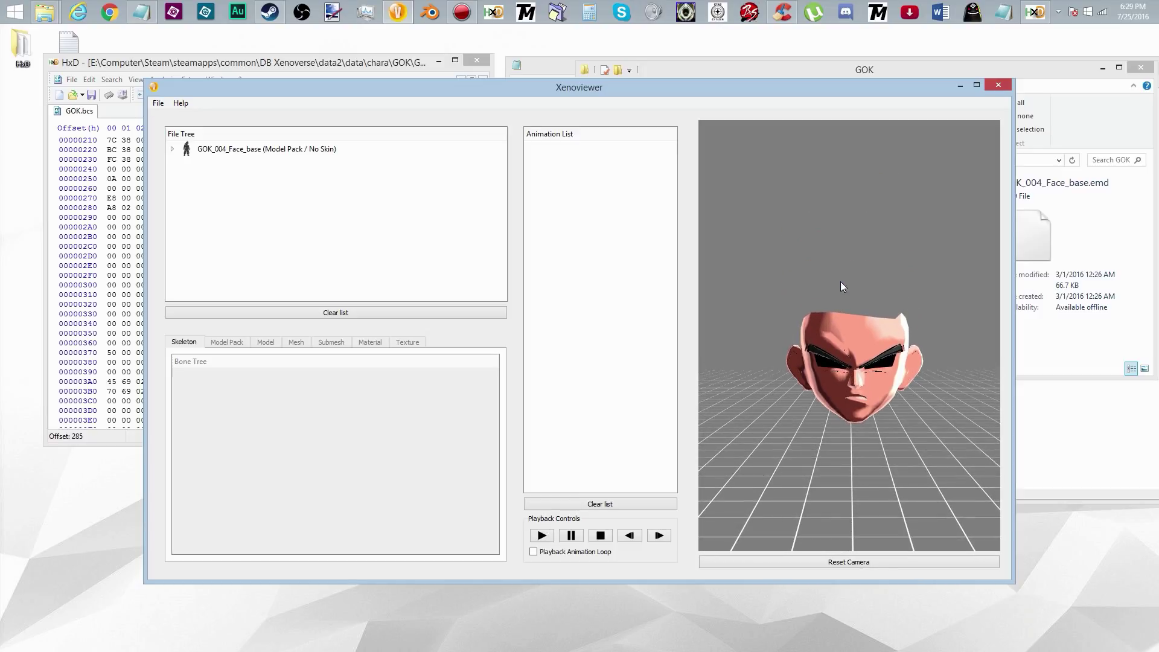
click(998, 86)
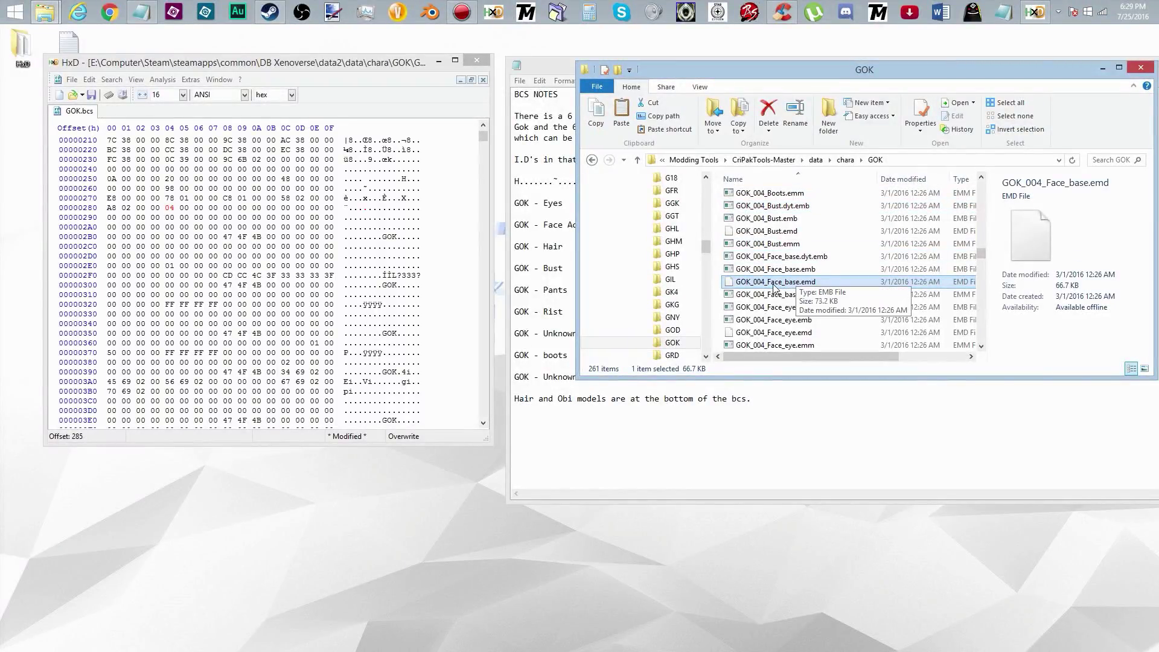
In GOK.bcs, set the face block's byte at offset 286 to 04 and the texture byte at 288 to 02.
click(195, 208)
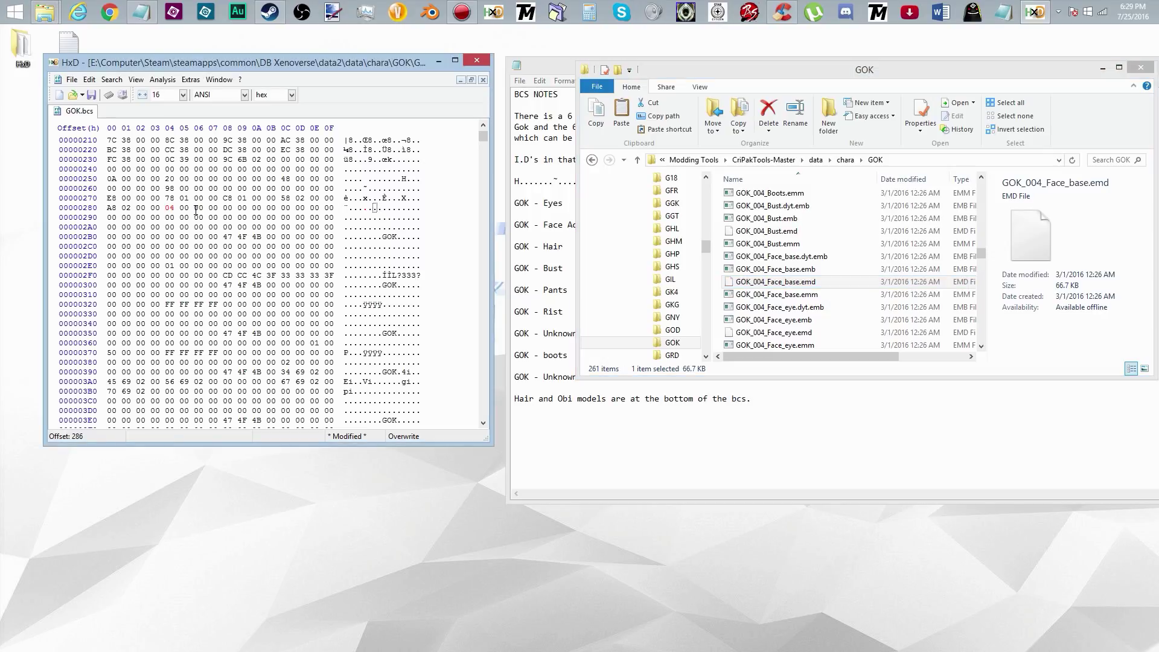
text(04)
click(223, 208)
text(02)
Unpack GOK_004_Face_base.dyt, inspect its DATA002.dds texture, delete the unpacked folder and minimize the file window.
click(843, 259)
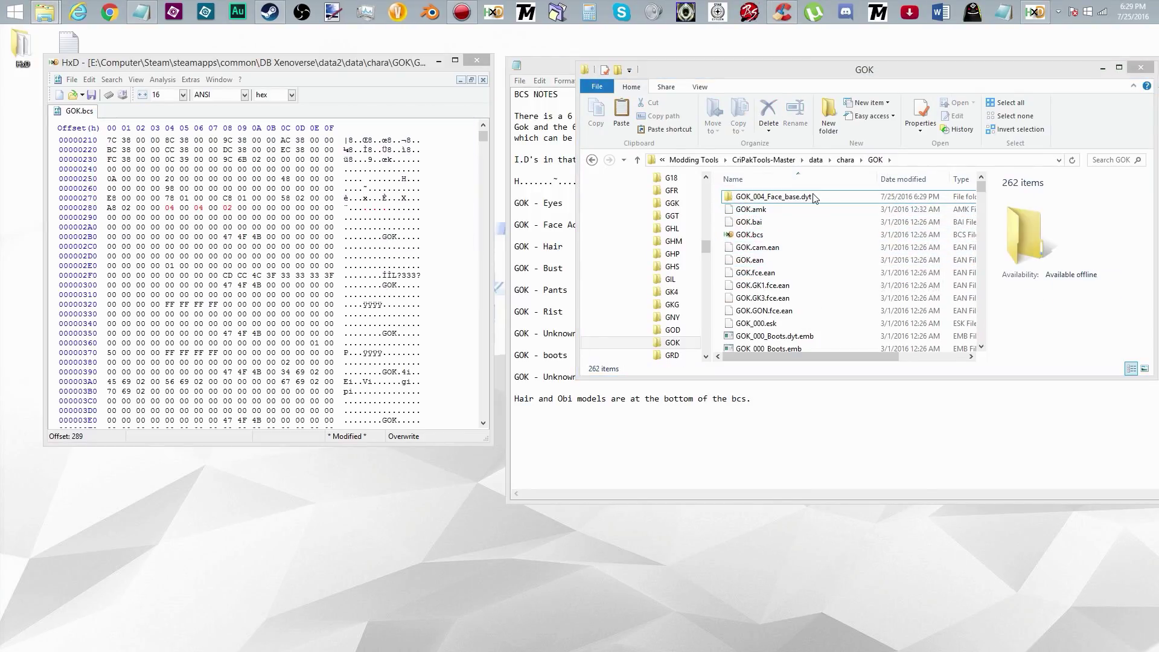
double_click(812, 194)
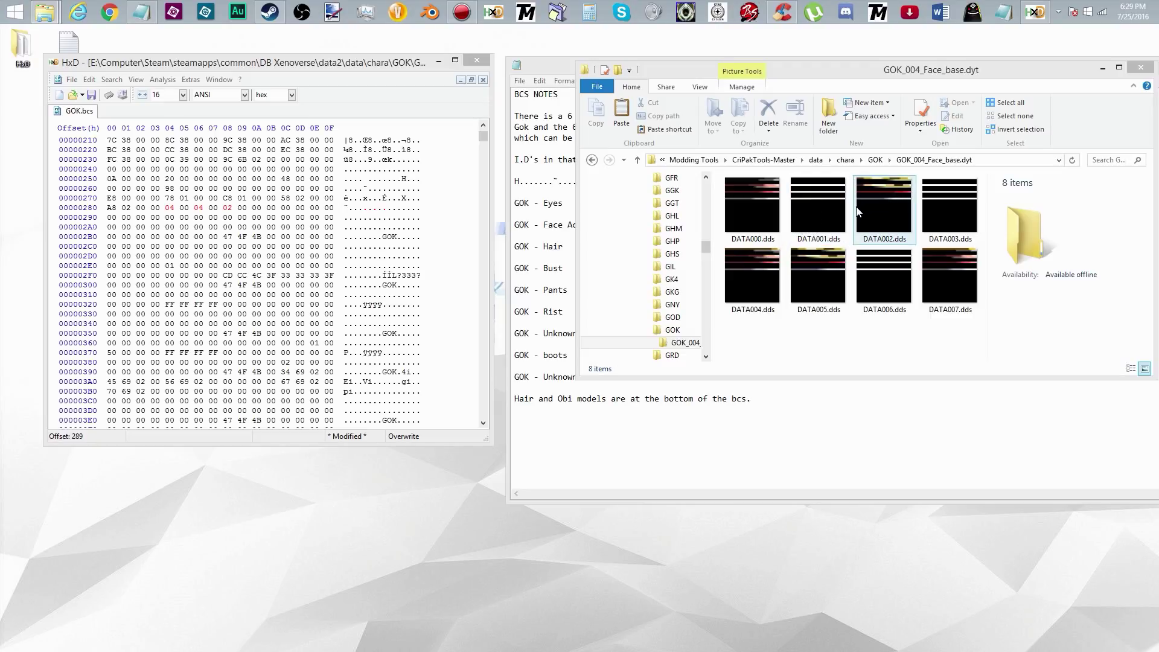
click(884, 208)
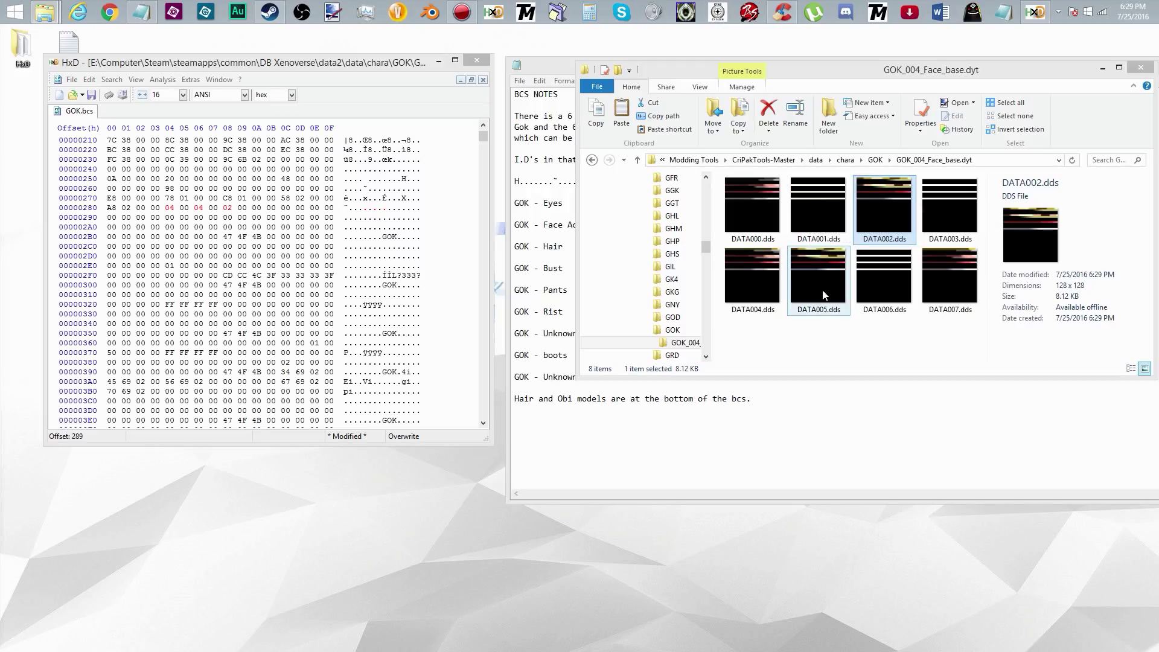
click(877, 160)
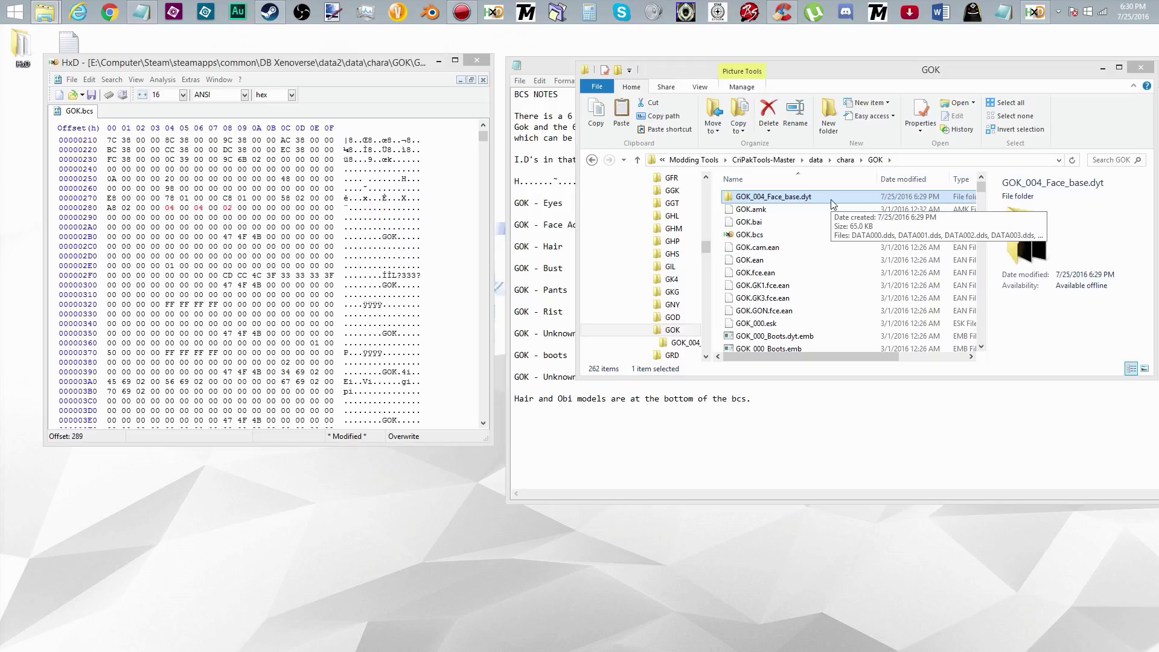
key(Delete)
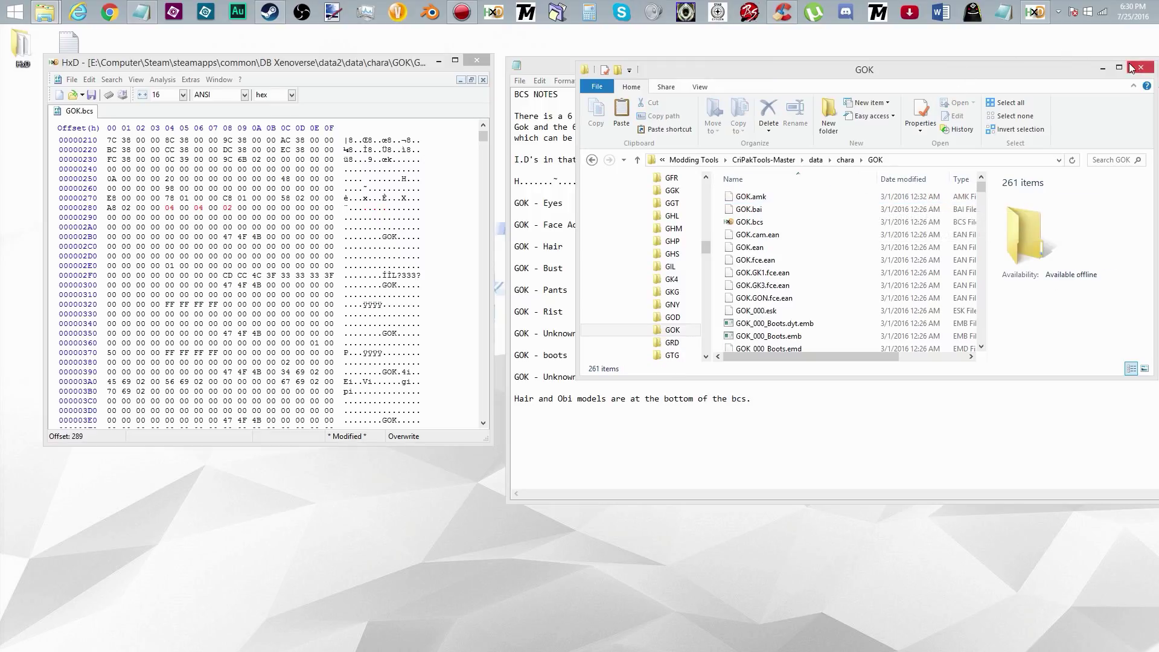
click(1103, 68)
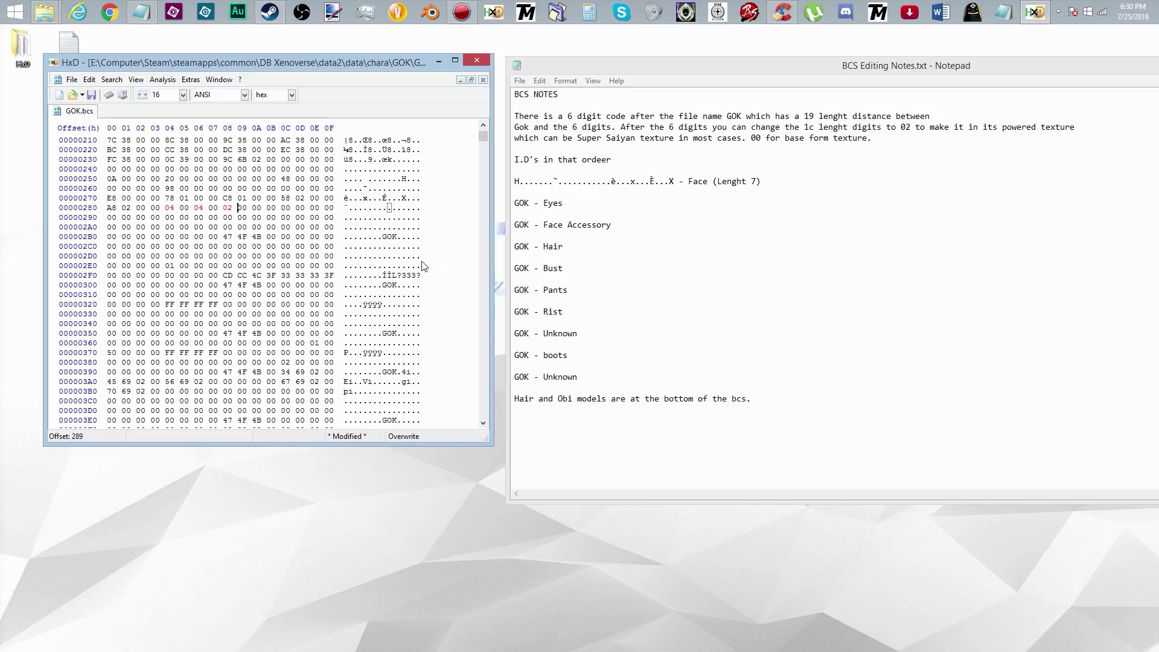
Count a length of 19 after the Eyes GOK entry and set bytes 2D4 and 2D6 to 04 and 2D8 to 02.
click(398, 238)
drag(398, 238, 363, 248)
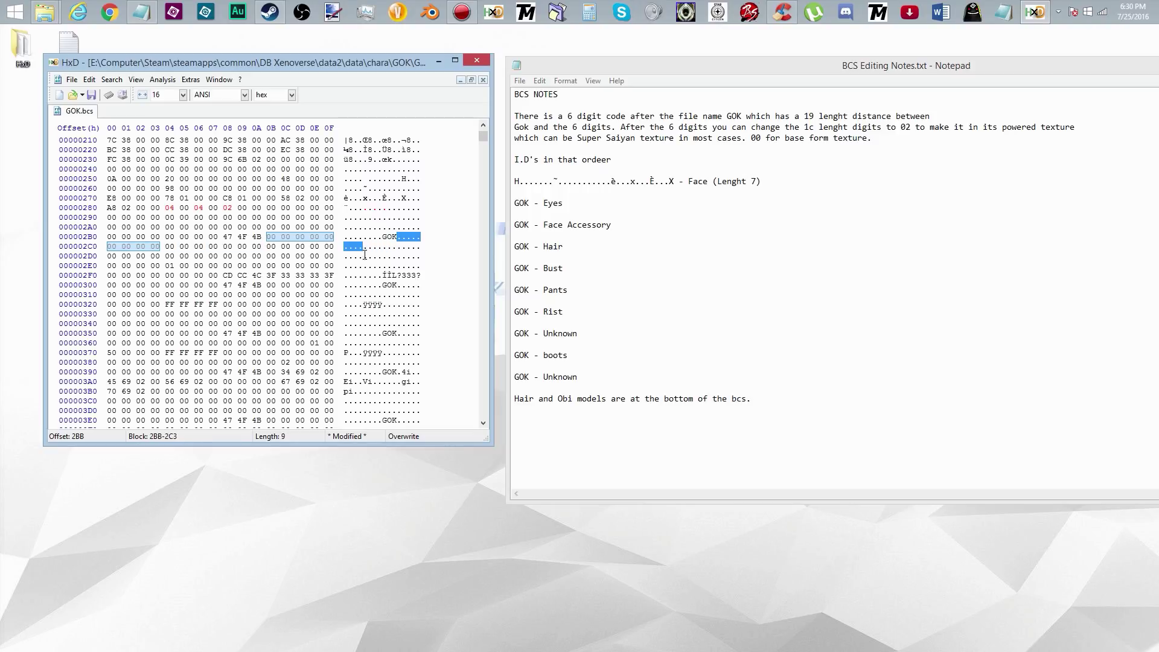
shift+click(364, 256)
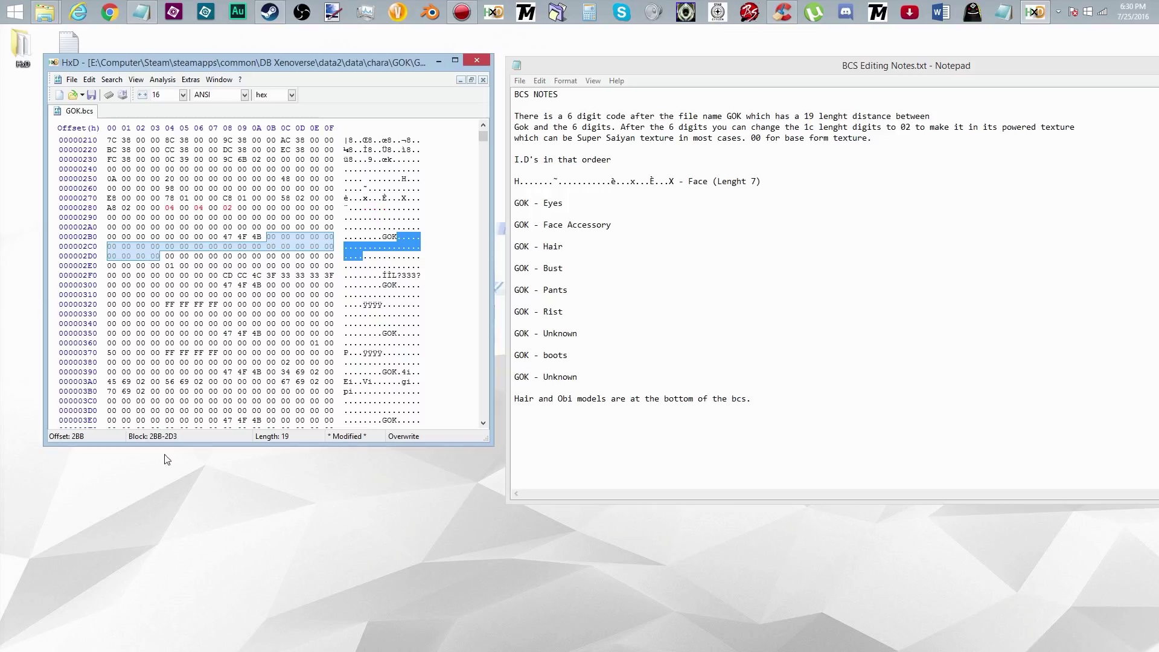
click(164, 256)
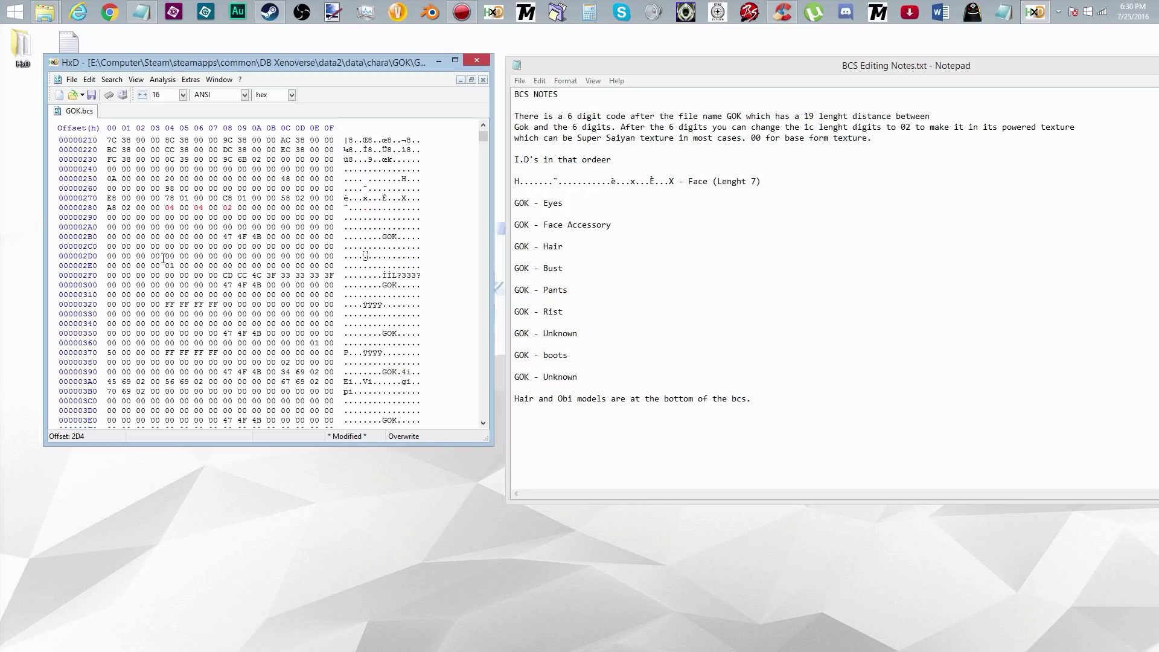
text(04)
key(Right)
text(04)
key(Right)
text(02)
Set the texture bytes of the Face Accessory and Hair entries at offsets 328 and 378 to 02, after their FF IDs.
key(Down)
key(Down)
key(Down)
key(Down)
key(Down)
click(166, 305)
drag(168, 307, 219, 298)
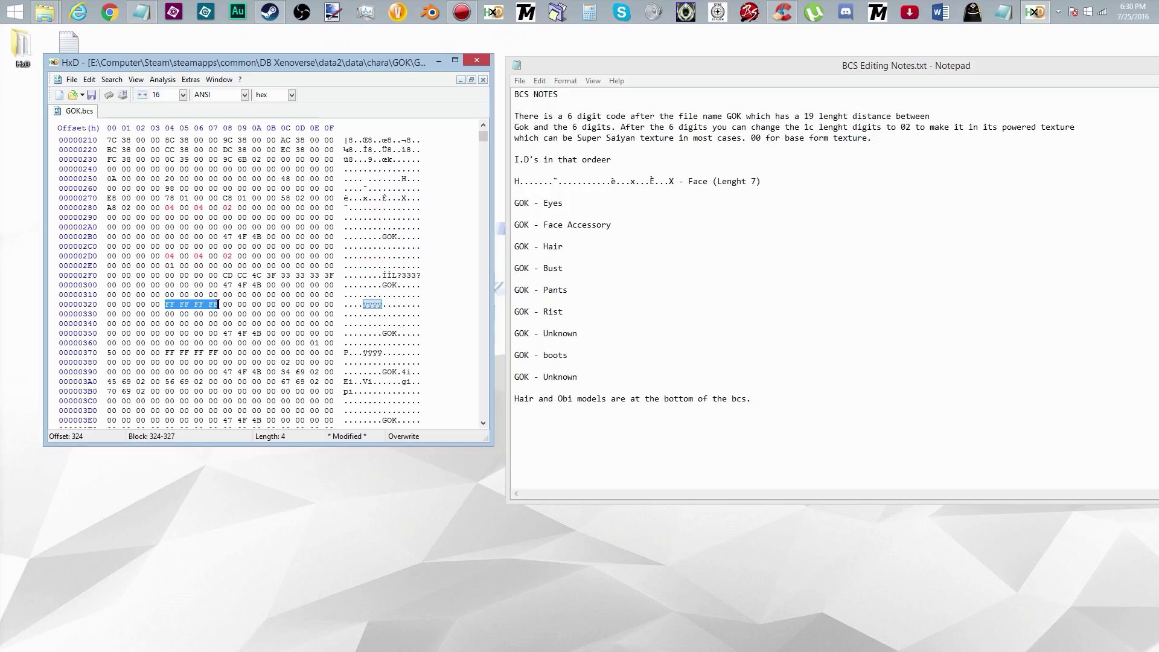
click(223, 305)
text(02)
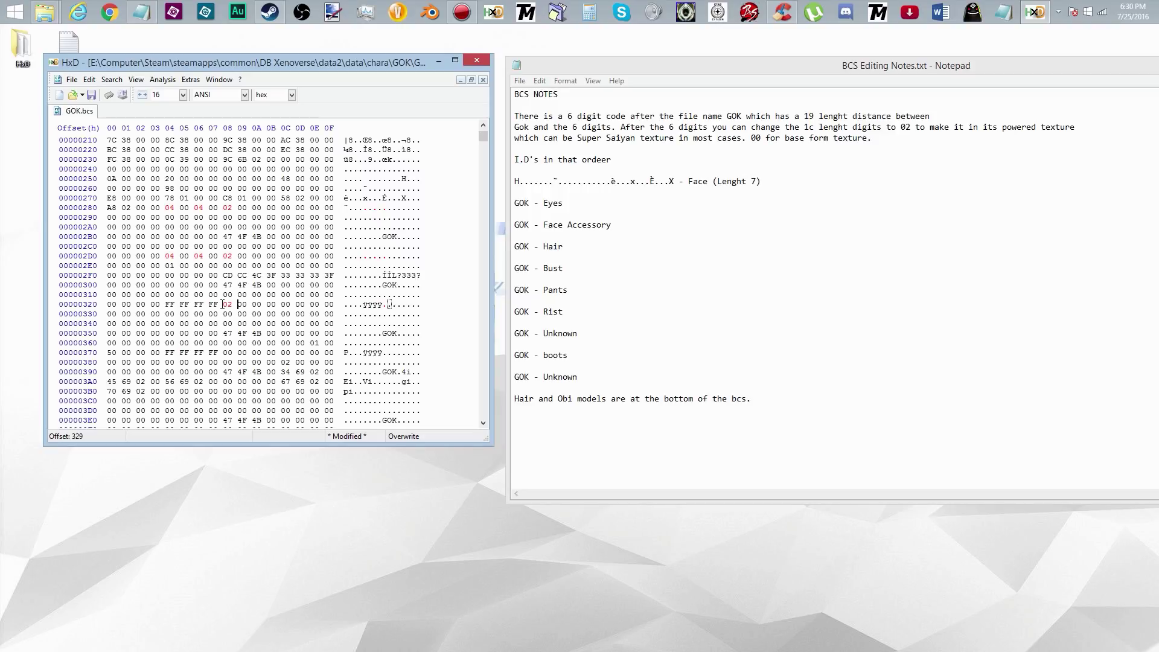
click(224, 353)
text(02)
Set the texture bytes of the Bust and Pants entries at offsets 3B8 and 408 to 02.
scroll(169, 308, down, 2)
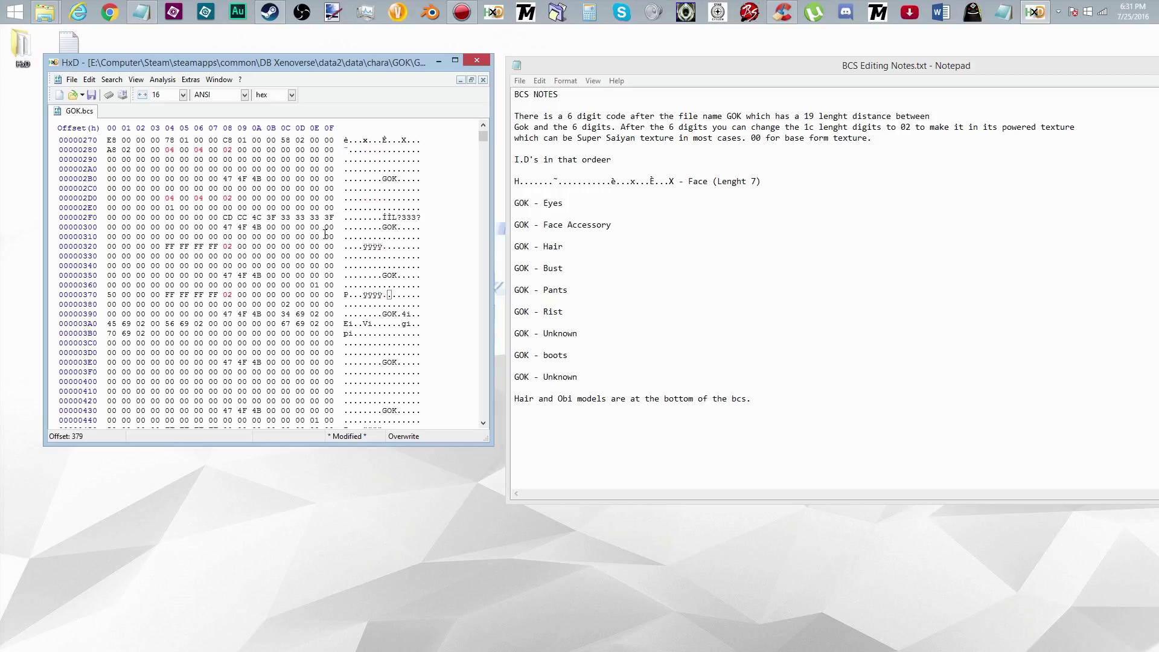
drag(383, 227, 399, 228)
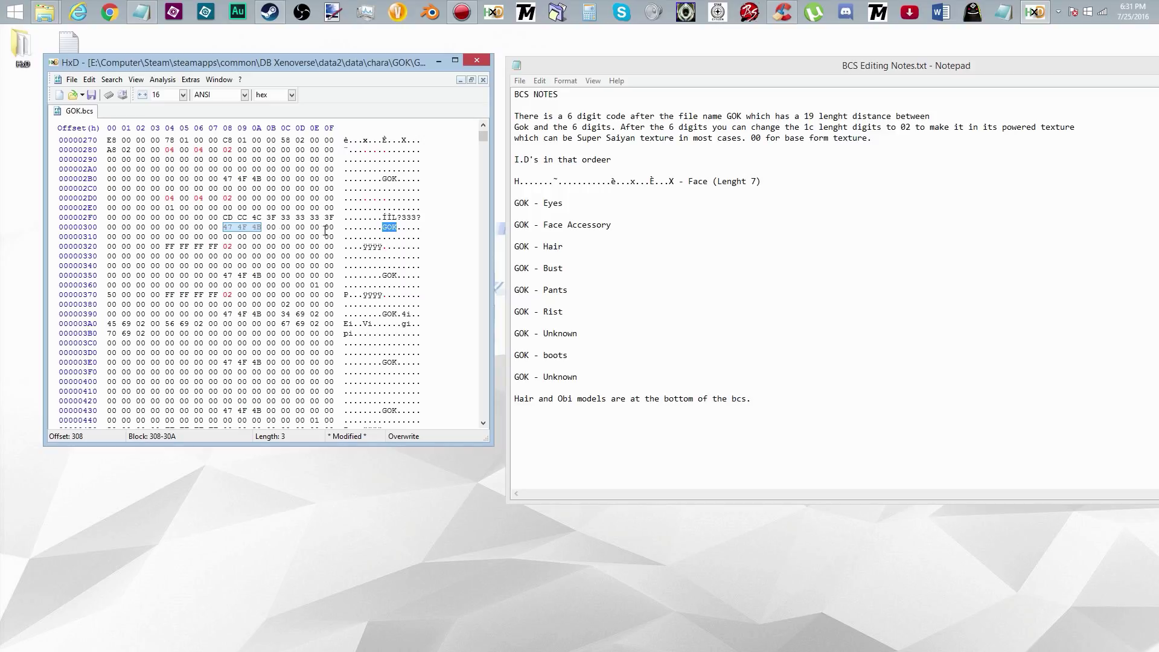
drag(224, 238, 233, 249)
click(227, 334)
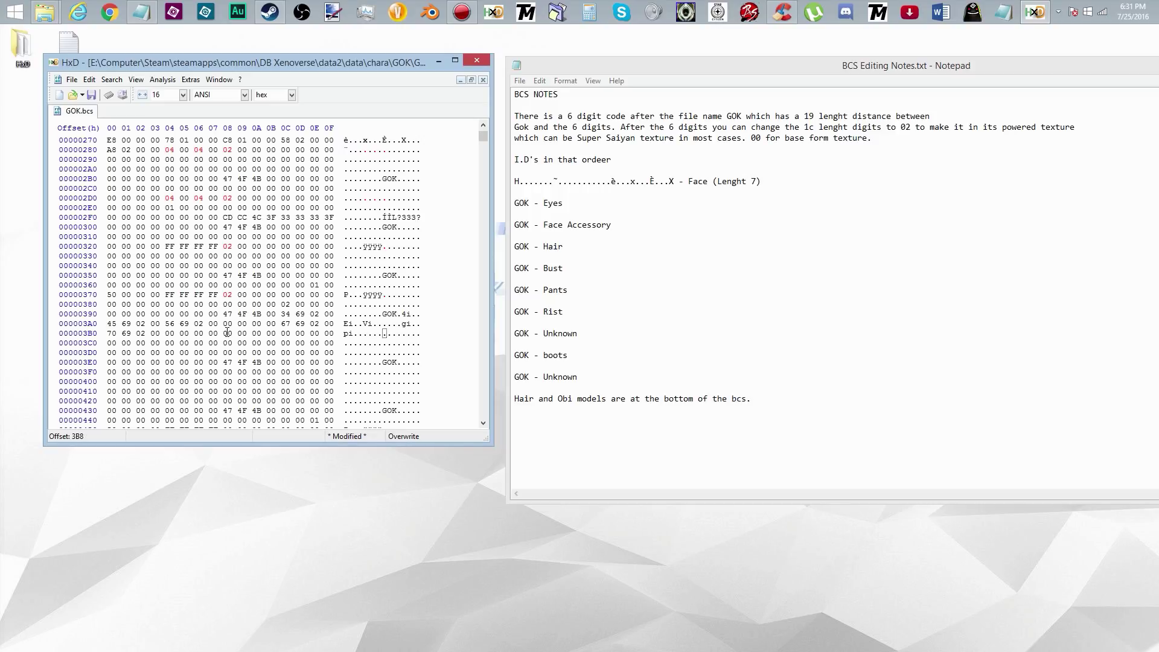
text(02)
key(Down)
key(Down)
key(Down)
key(Down)
key(Down)
key(Down)
key(Down)
key(Down)
key(Down)
Set the texture bytes of the Rist entry at offset 458 and the first Unknown entry at 498 to 02.
key(Right)
key(Right)
key(Right)
key(Right)
key(Left)
key(Left)
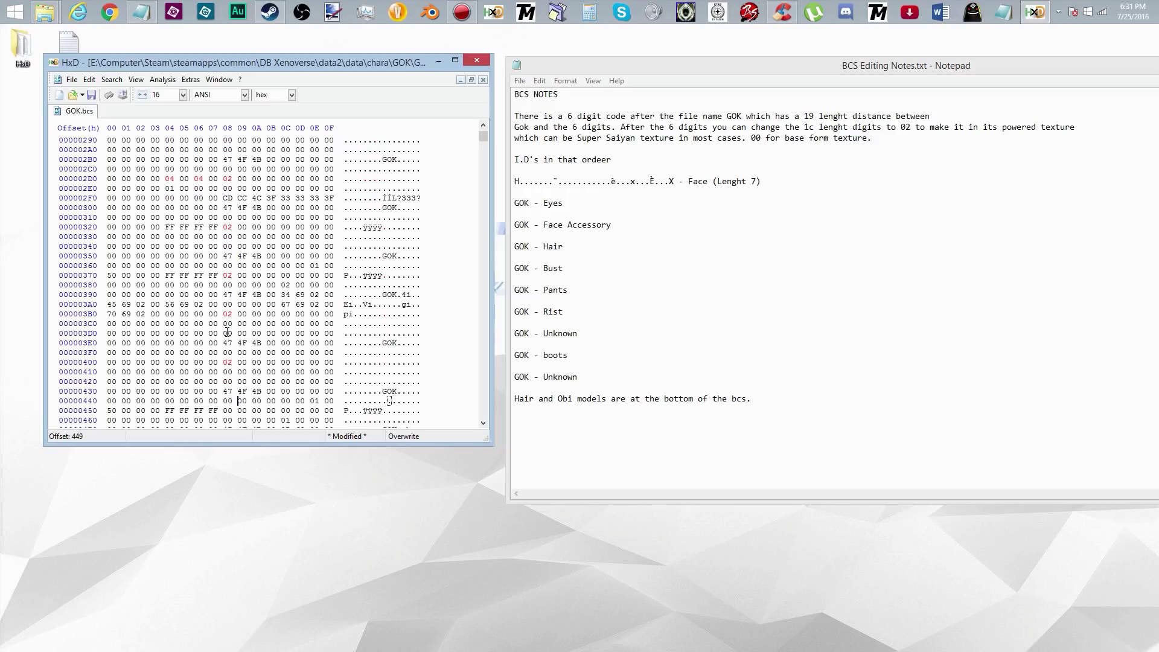
key(Down)
text(02)
key(Down)
key(Down)
key(Down)
key(Down)
key(Left)
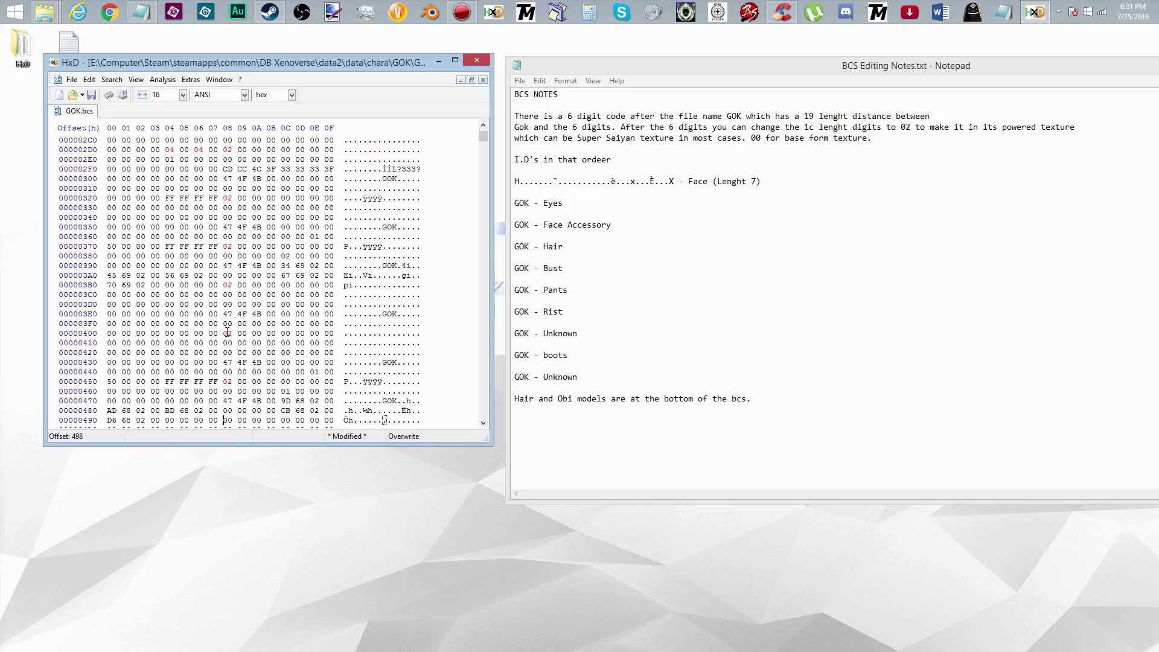
text(02)
Set the texture byte of the boots entry at offset 4E8 to 02.
key(Down)
key(Down)
key(Down)
key(Down)
key(Down)
key(Down)
key(Down)
key(Down)
key(Up)
key(Up)
key(Up)
key(Left)
text(02)
Check the last GOK entry at offset 518 and the bytes after it up to 548, where the next block begins.
key(Down)
key(Down)
key(Down)
key(Down)
key(Down)
key(Down)
key(Down)
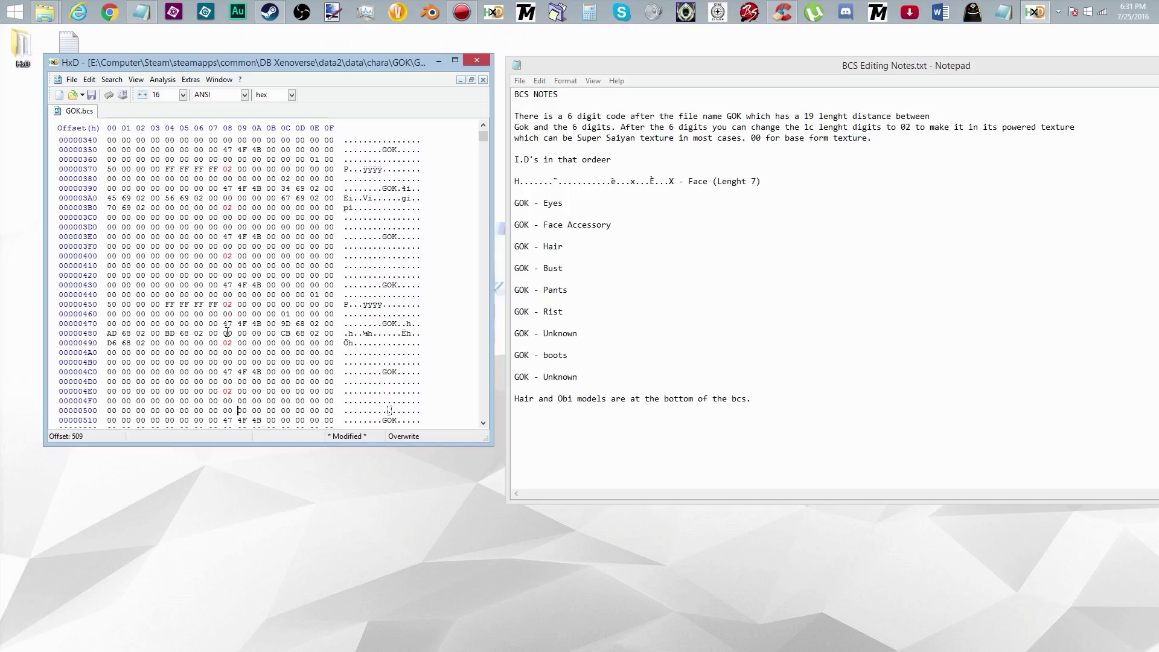
key(Up)
key(Up)
key(Up)
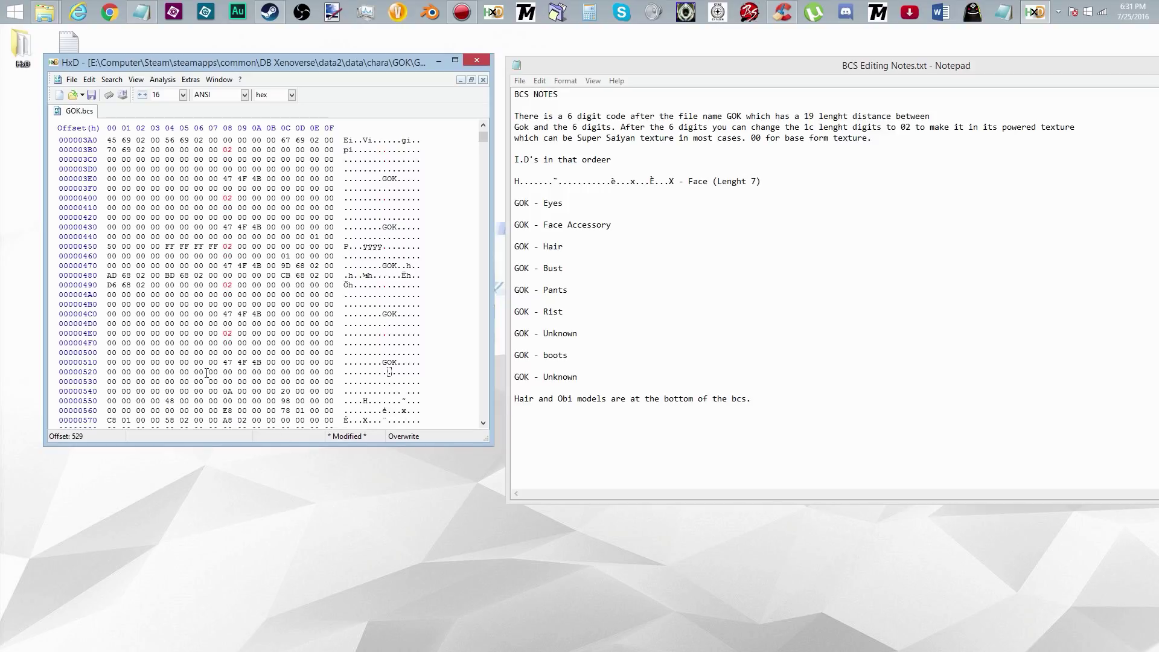
drag(223, 391, 230, 392)
Change the first three GOK_000_hair_scd names near the end of the file to GOK_004_hair_scd and save GOK.bcs.
drag(485, 137, 488, 426)
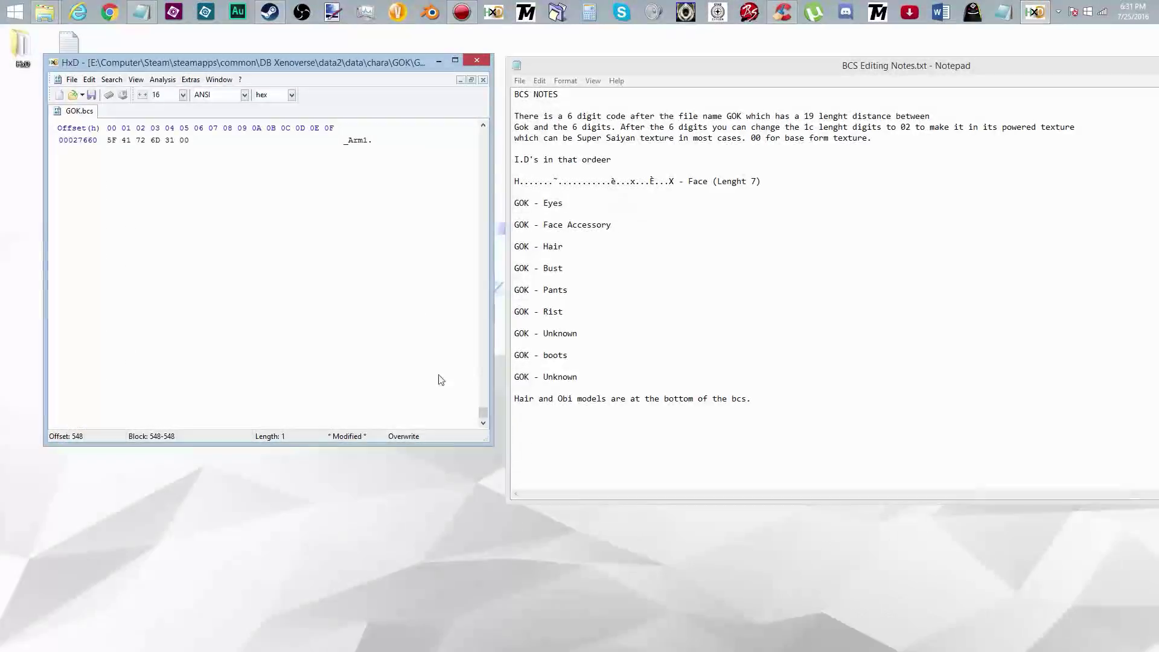
scroll(445, 388, up, 9)
scroll(408, 228, up, 20)
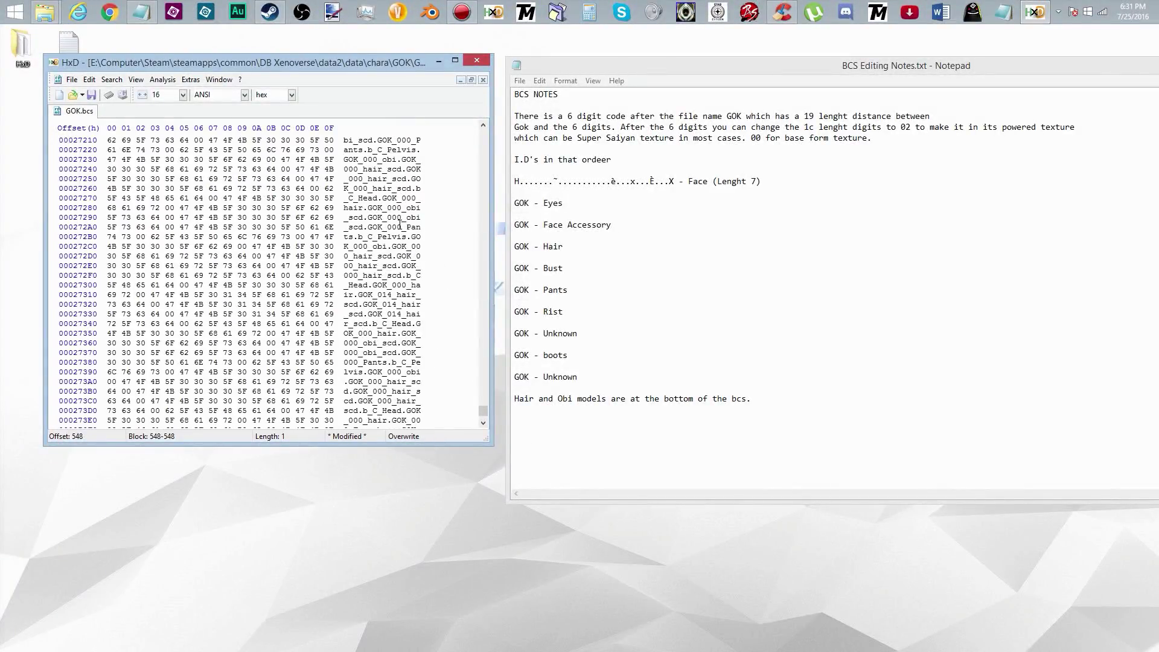
scroll(401, 224, up, 20)
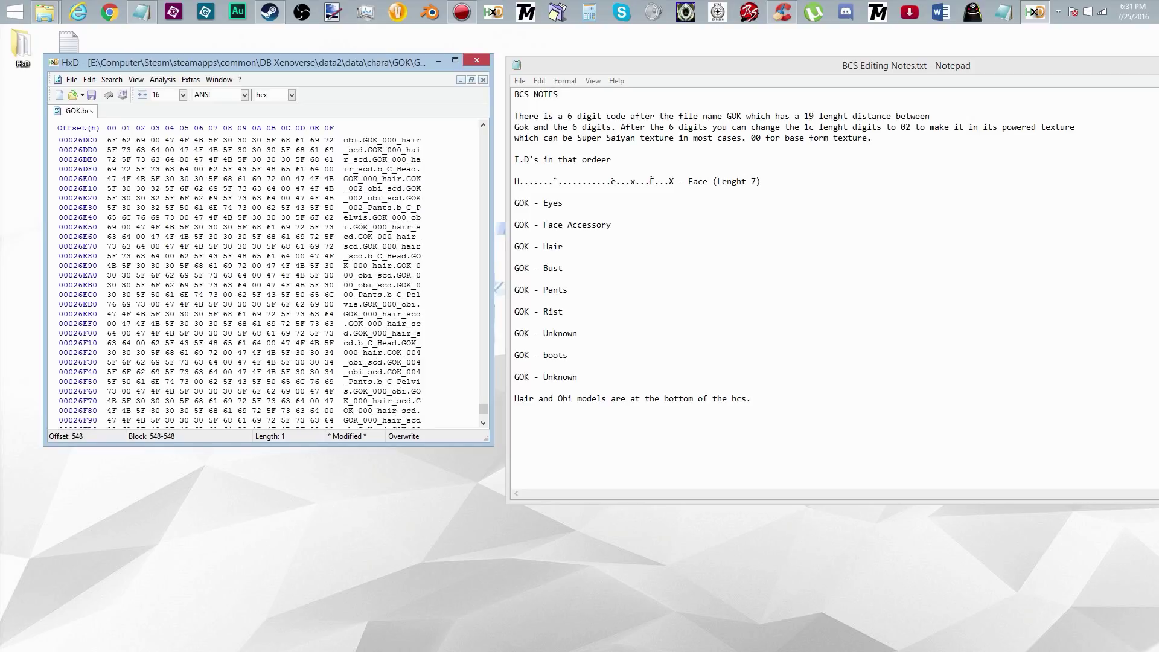
scroll(401, 224, down, 3)
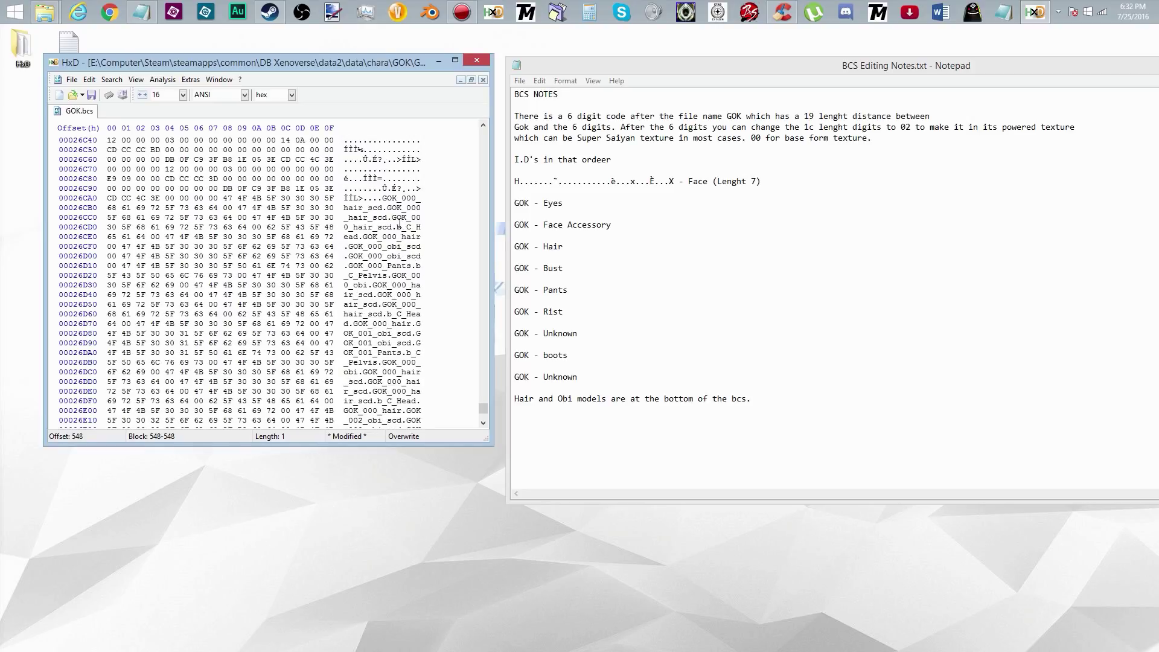
click(404, 199)
click(410, 198)
text(4)
key(Down)
text(4)
key(Down)
text(4)
click(379, 247)
click(91, 95)
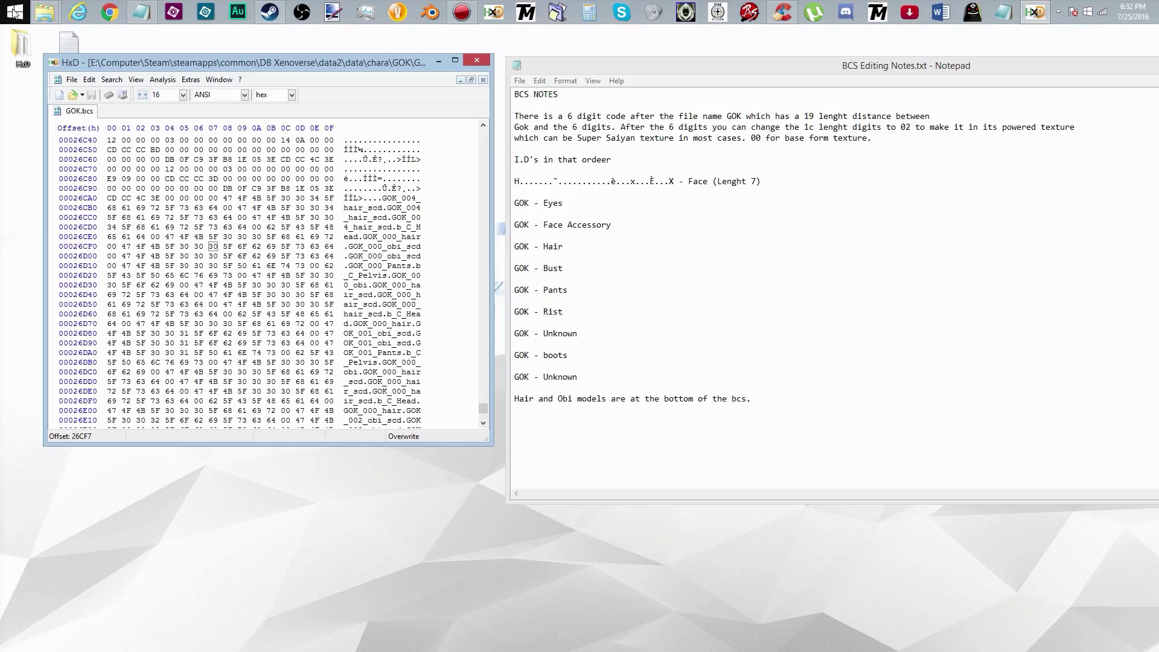
Switch to File Explorer and run pack-data-2.bat from the DB Xenoverse folder.
click(46, 12)
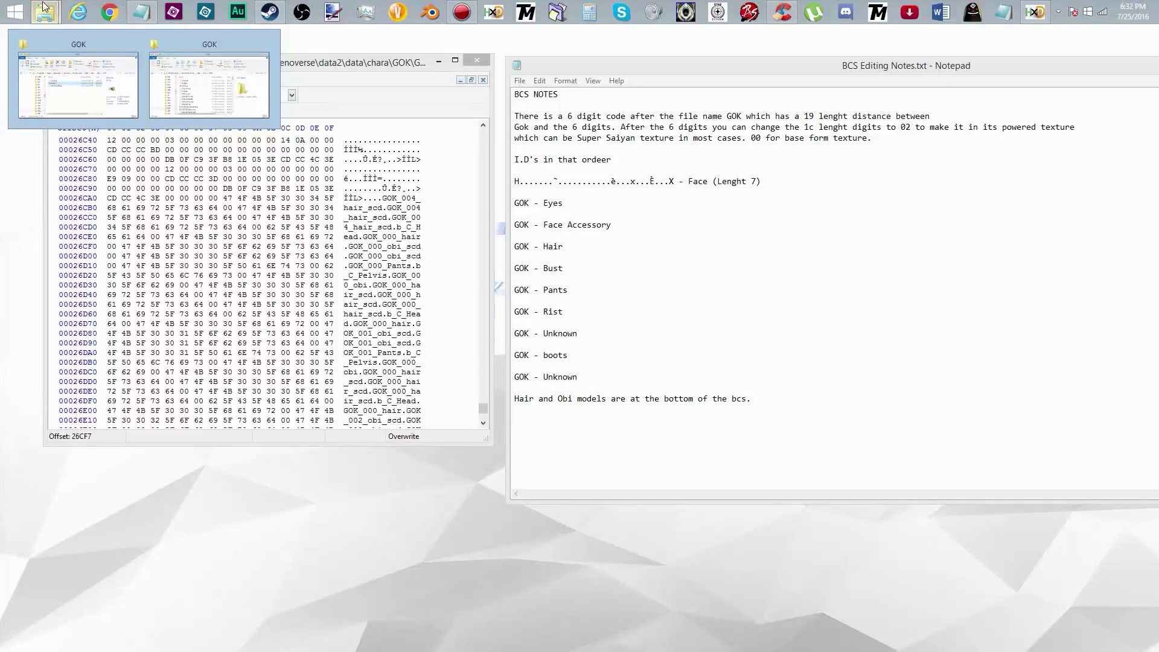
click(80, 43)
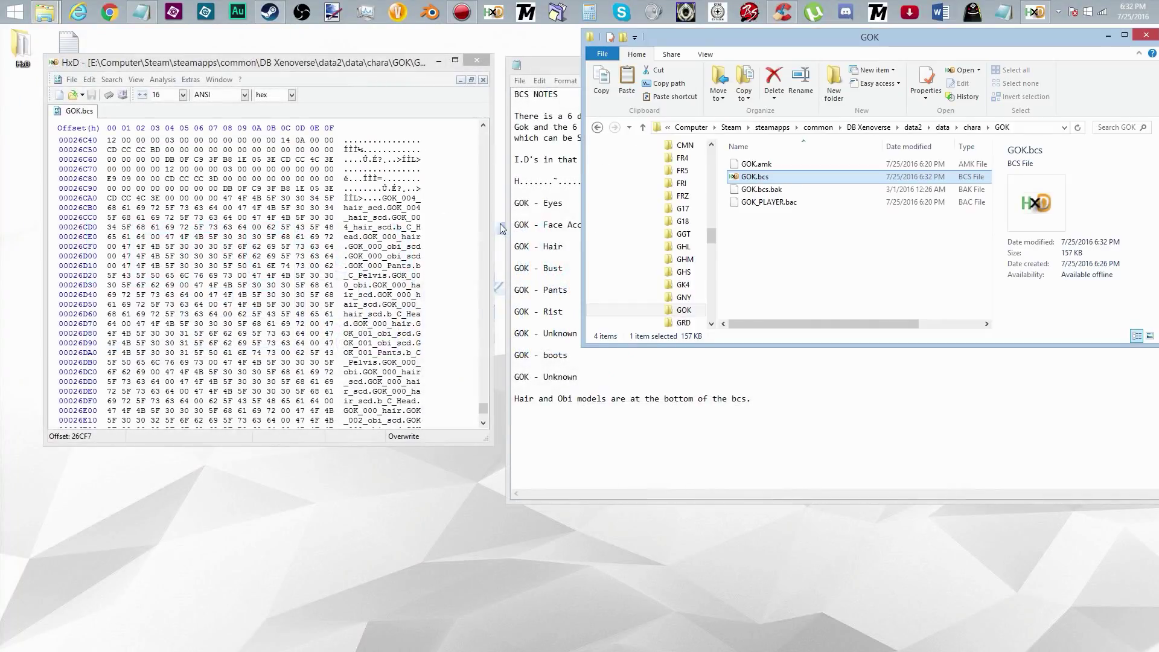
click(869, 128)
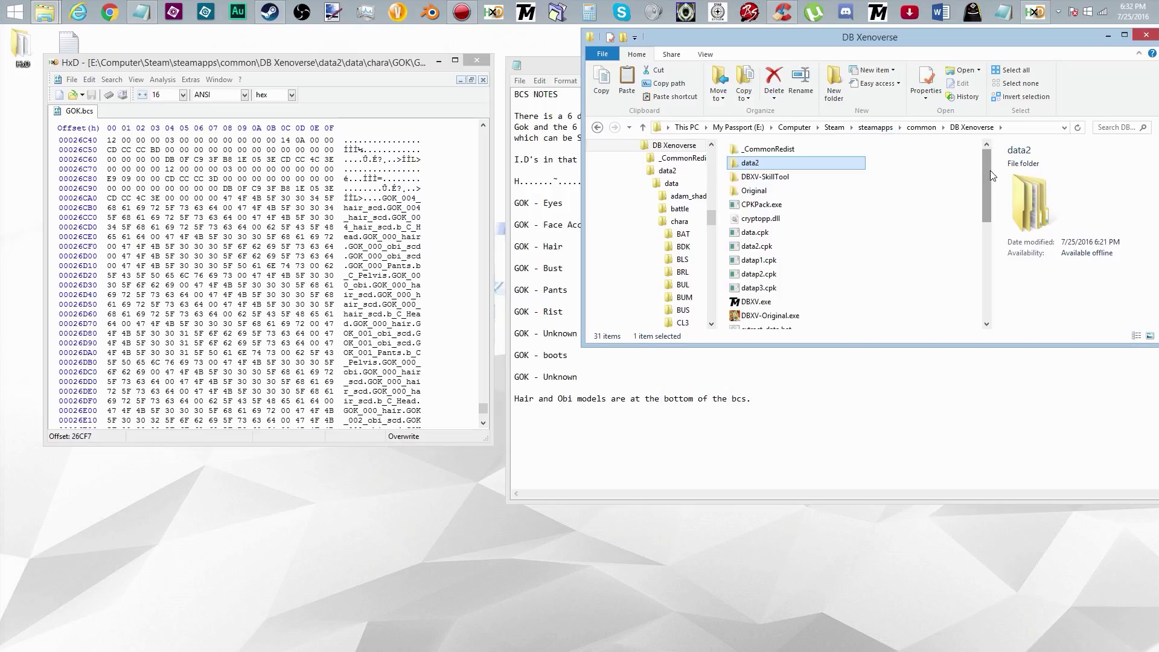
drag(988, 170, 990, 280)
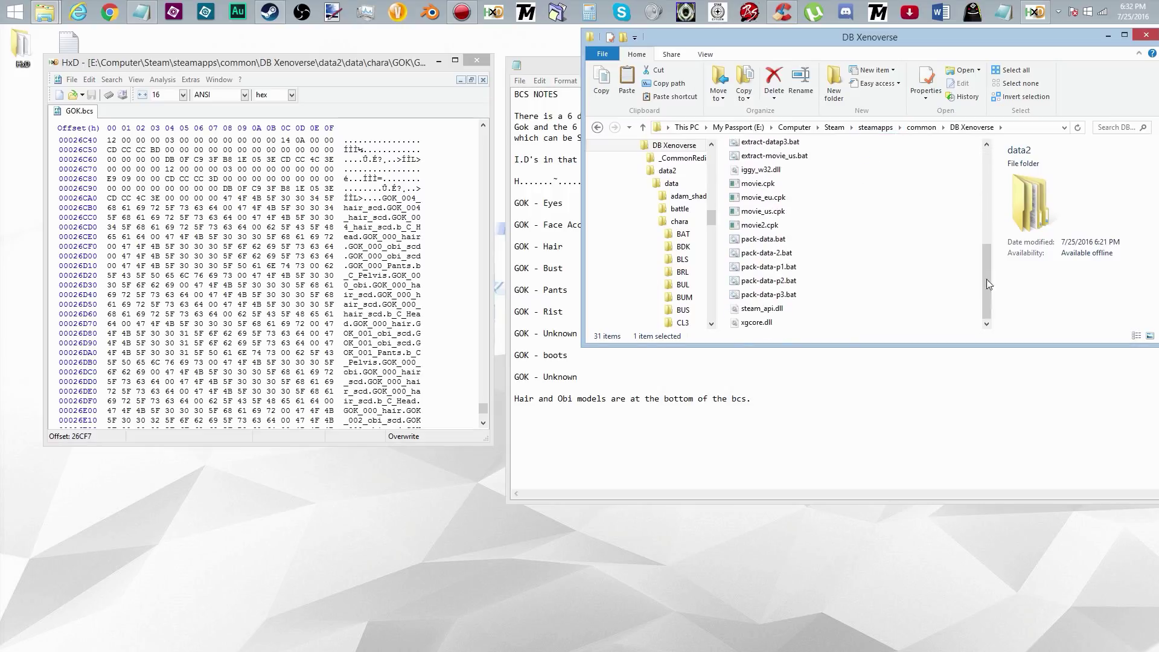
double_click(798, 253)
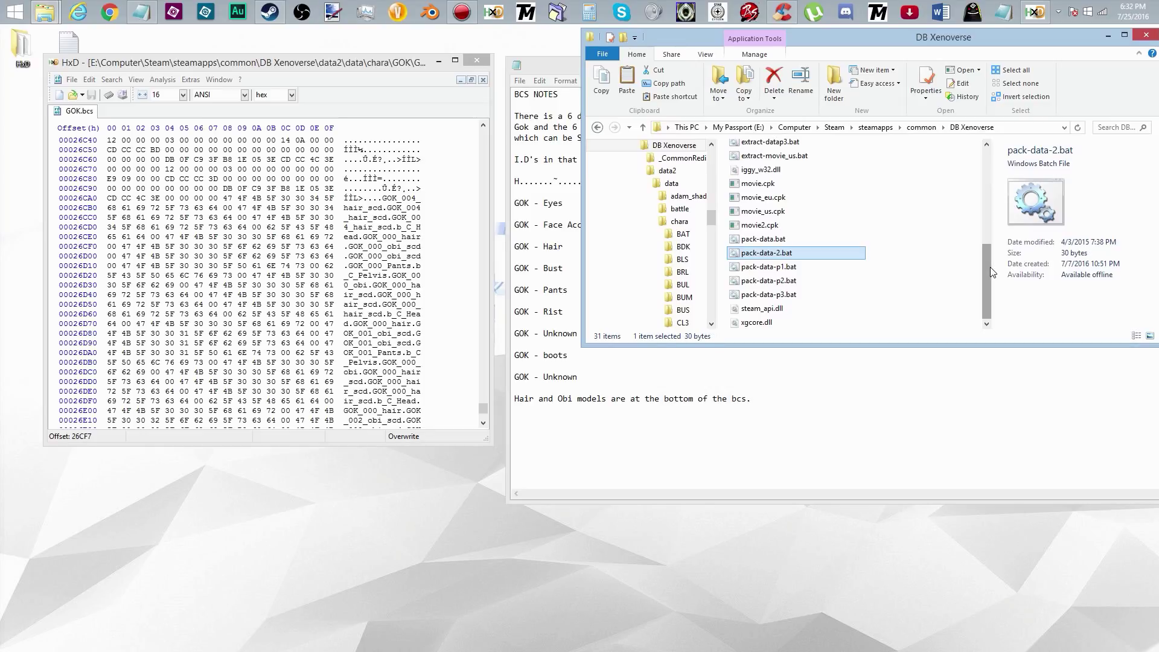
Open TexMod, choose DBXV-Original.exe as the target application and run it without any packages.
click(526, 12)
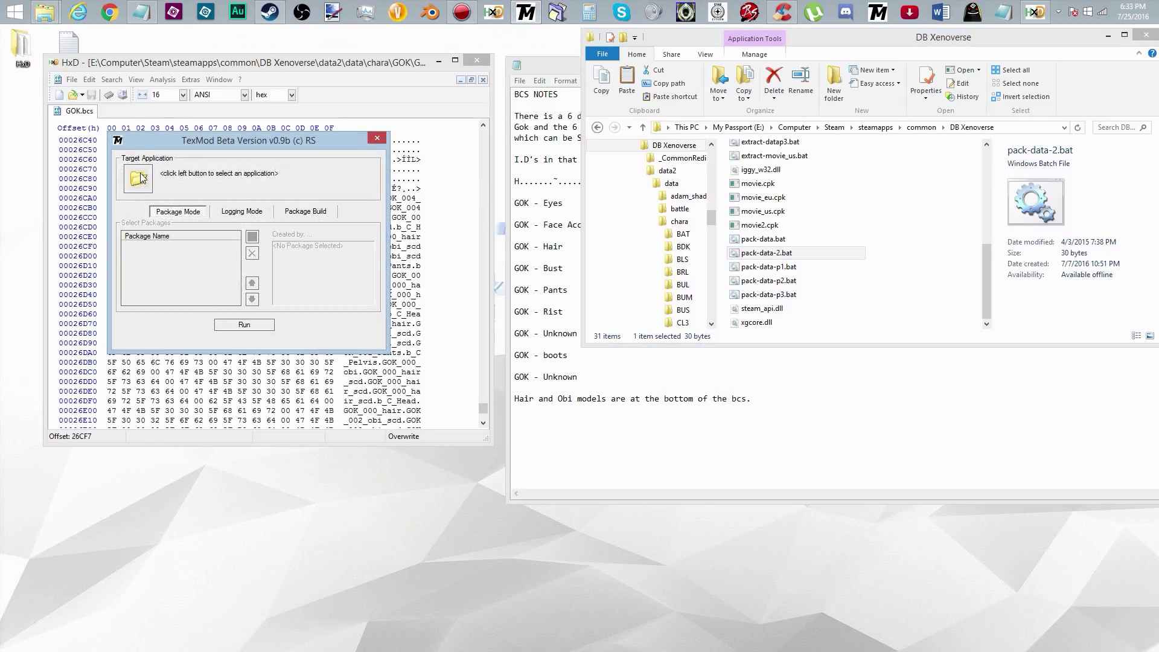
click(139, 178)
click(290, 231)
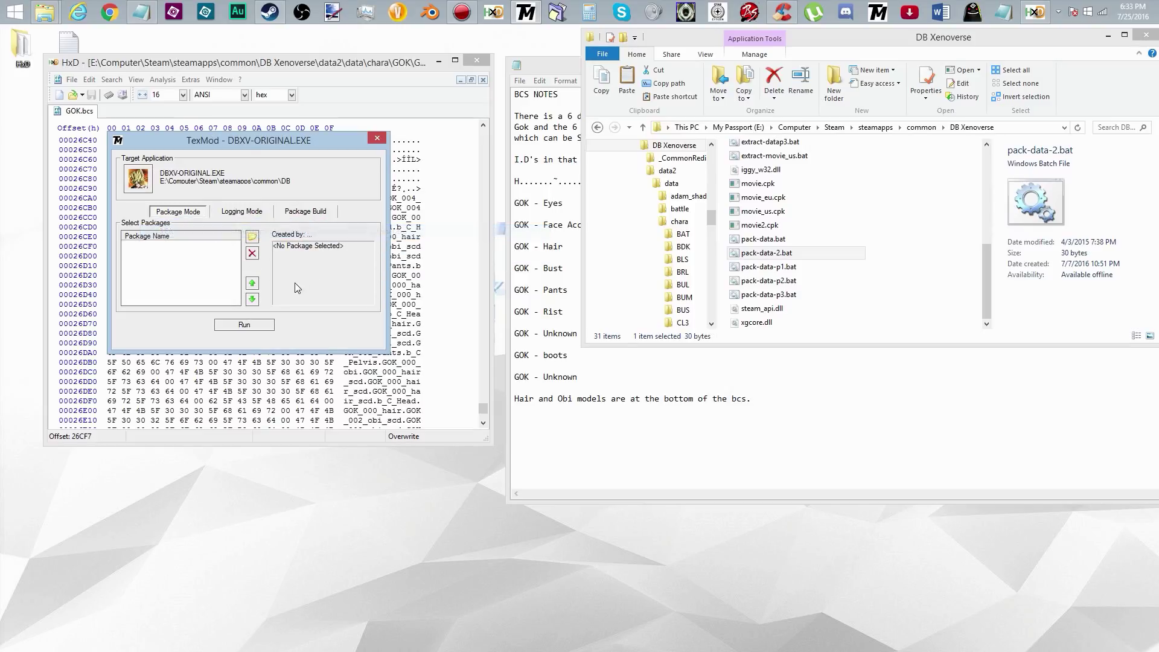
click(244, 324)
click(570, 387)
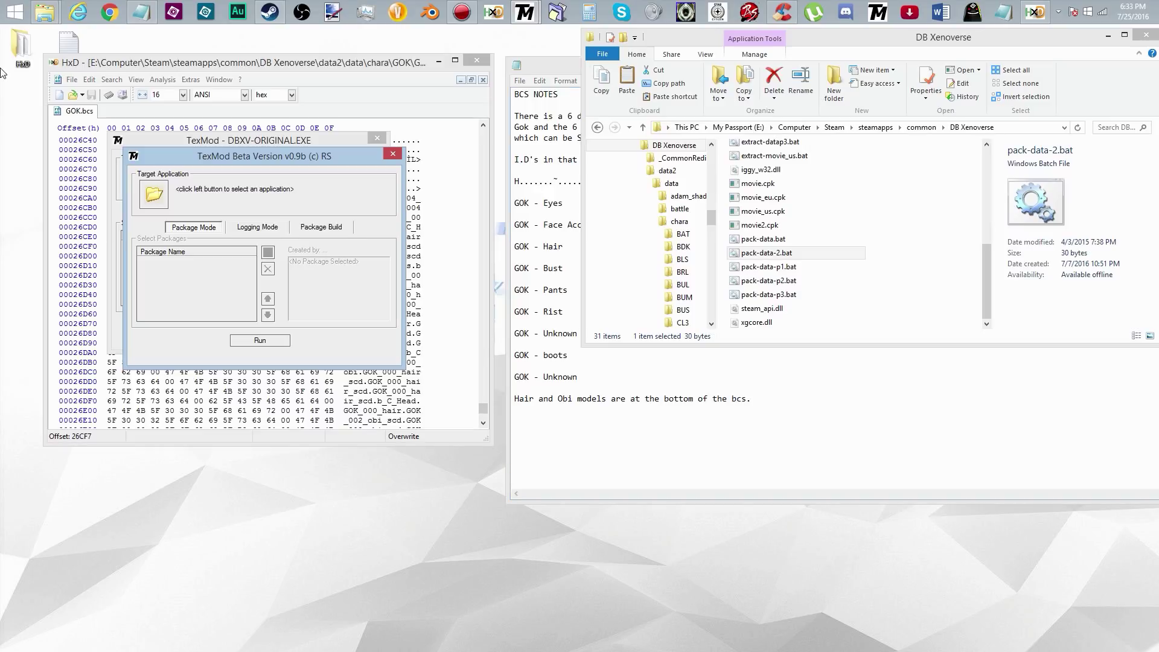
Target DBXV-Original.exe in the second TexMod window as well and start the game with no packages selected.
click(154, 198)
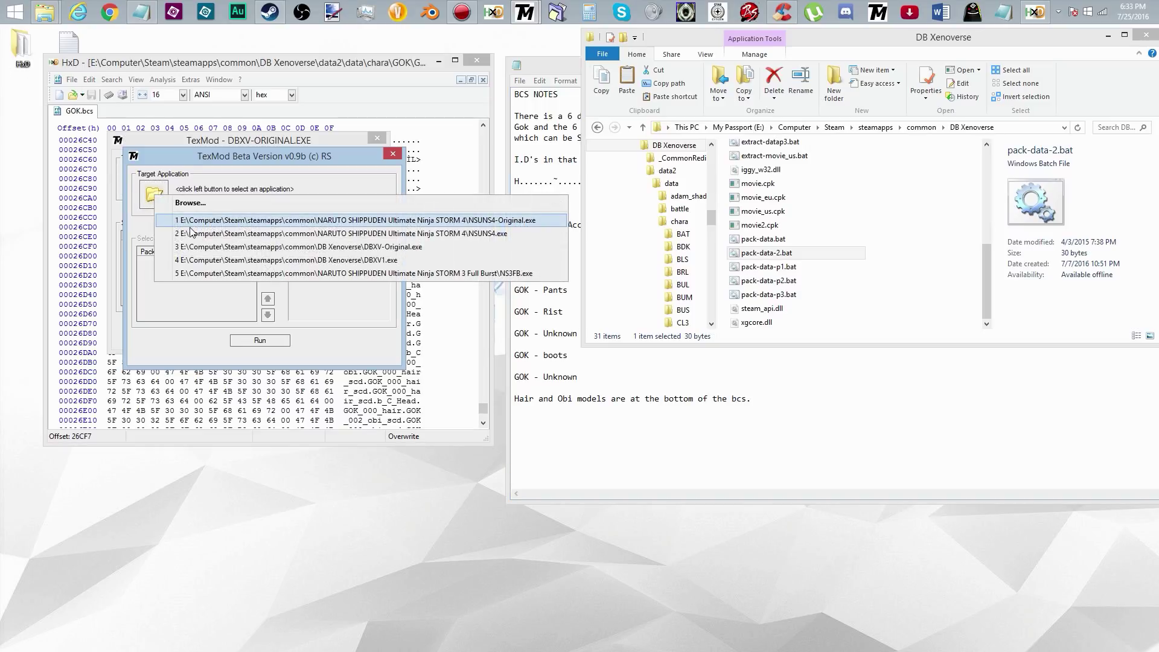
click(242, 247)
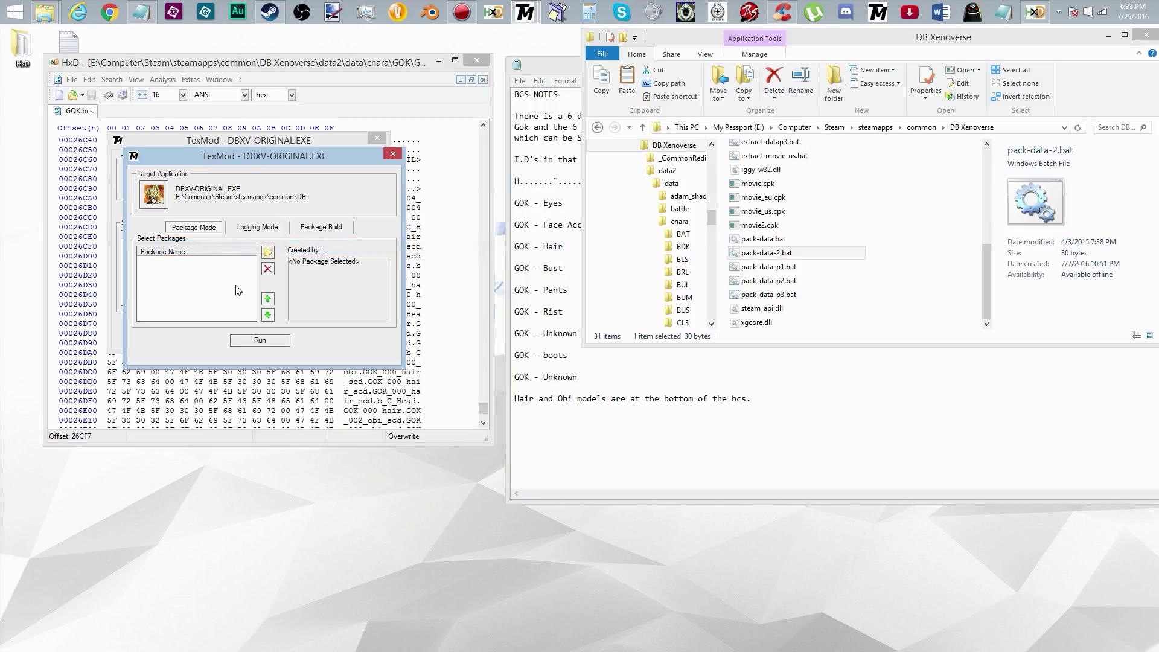
click(258, 341)
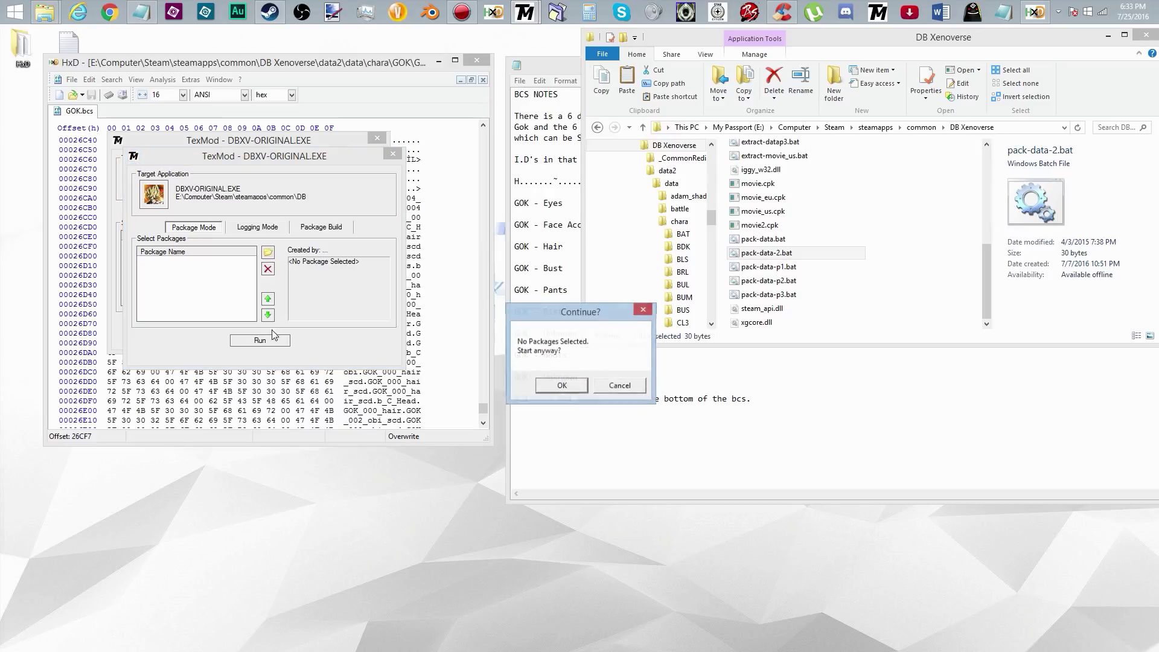
click(562, 386)
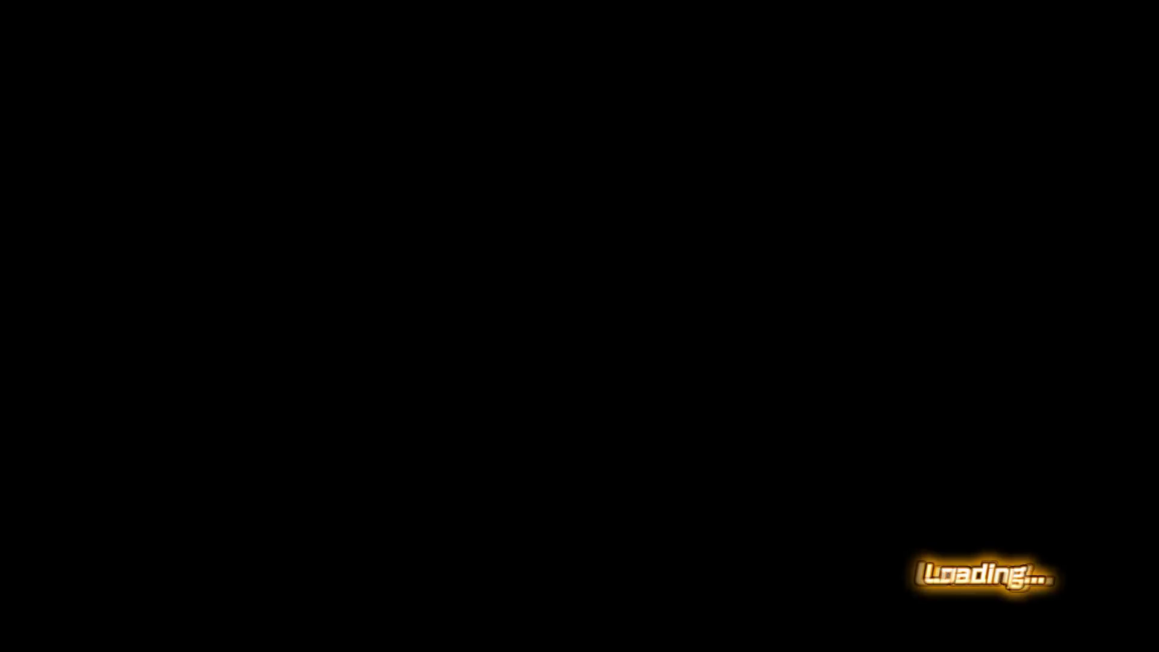
Load into the game, enter Offline Battles and highlight Goku in Character Select to examine his edited costume.
key(Return)
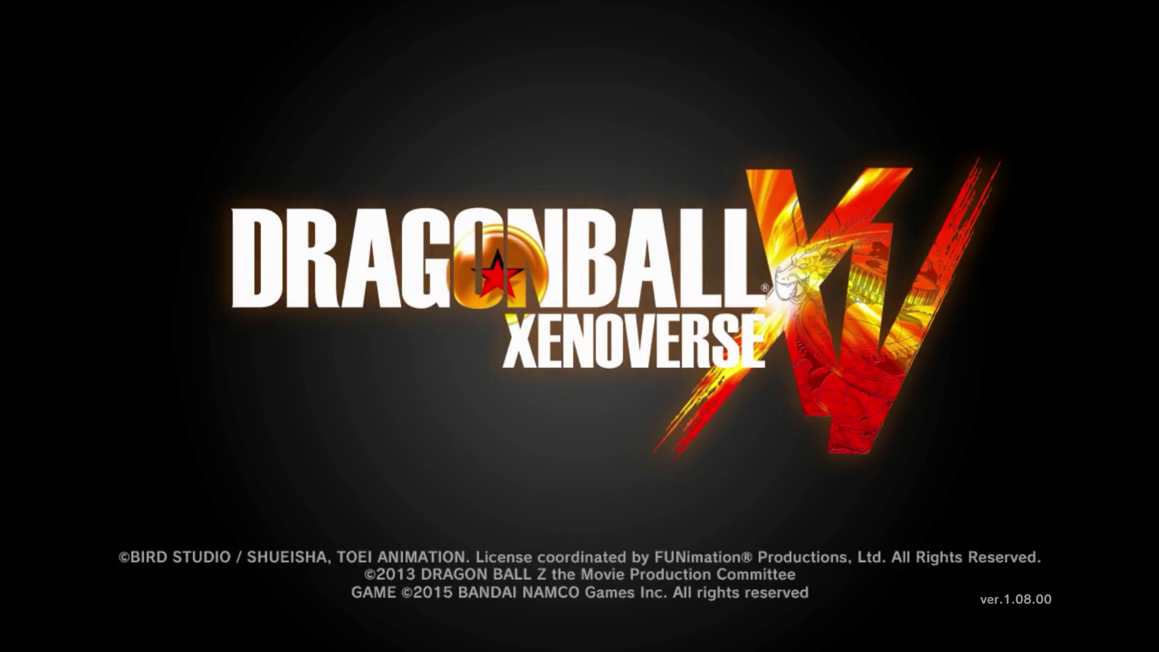
key(Return)
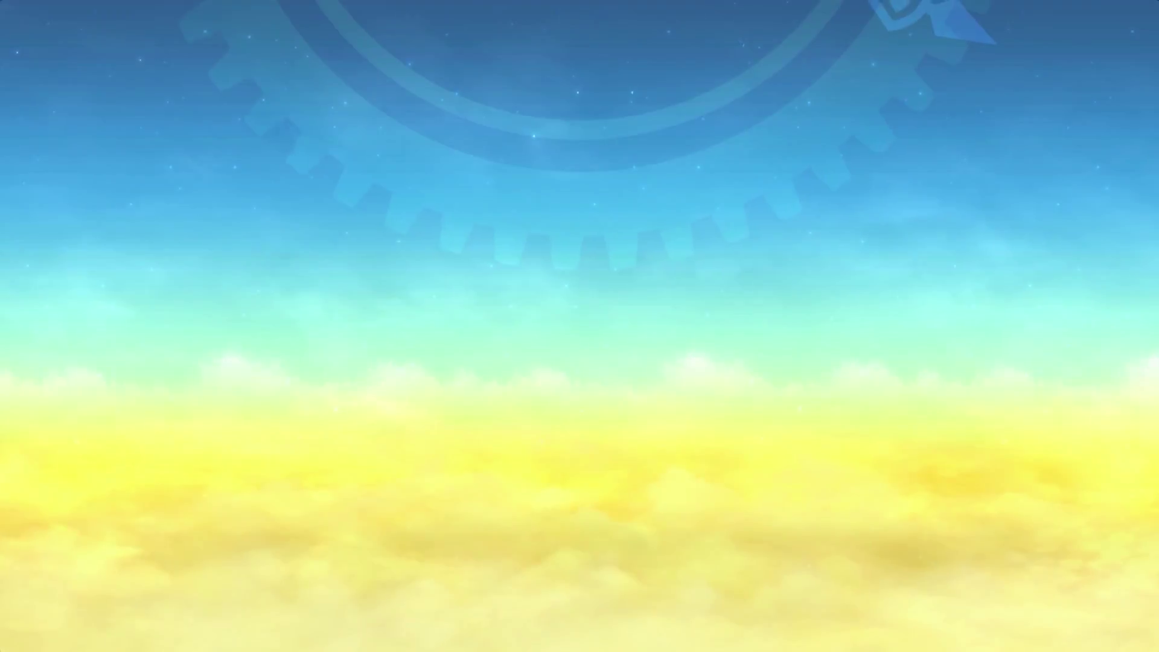
key(Return)
key(Return)
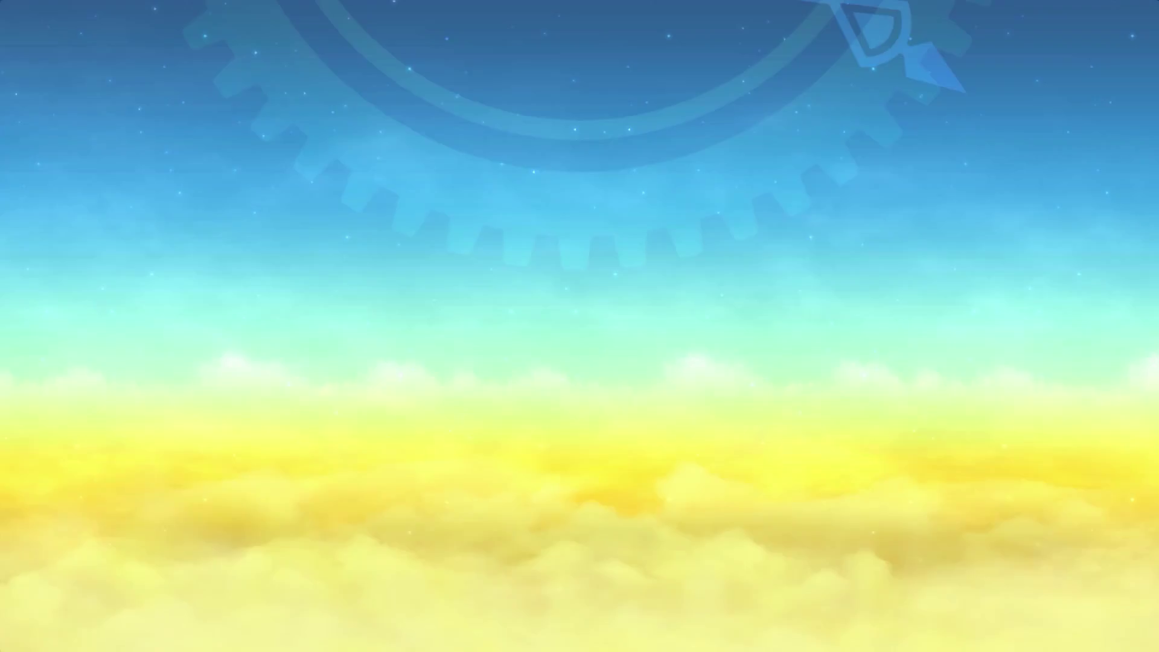
key(Return)
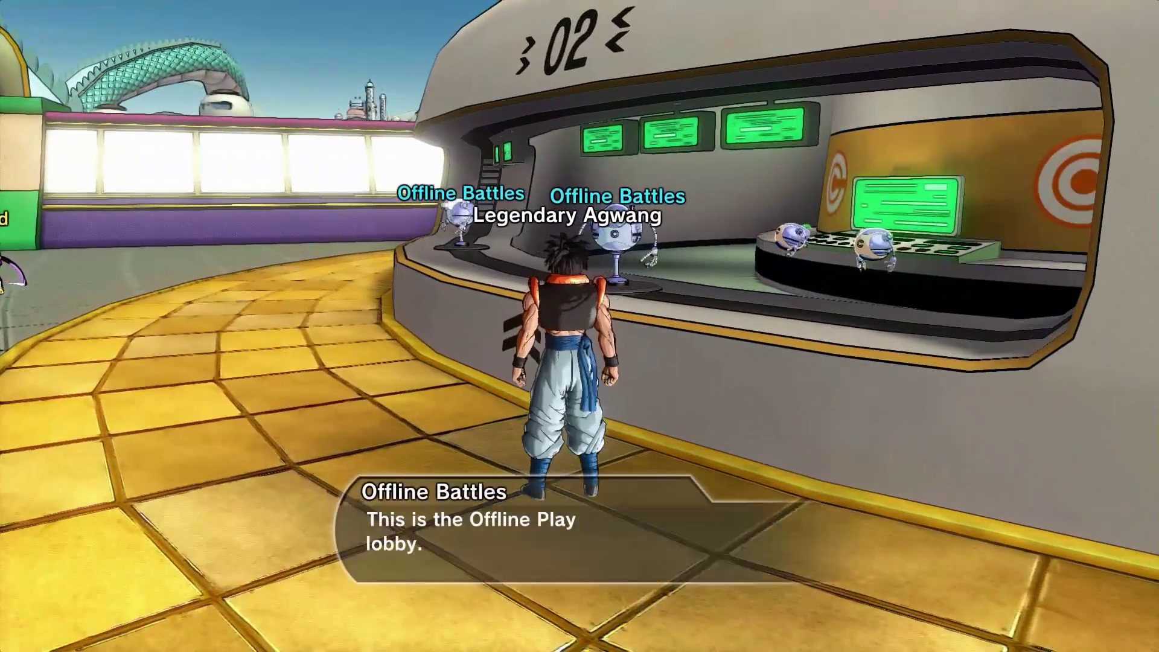
key(Return)
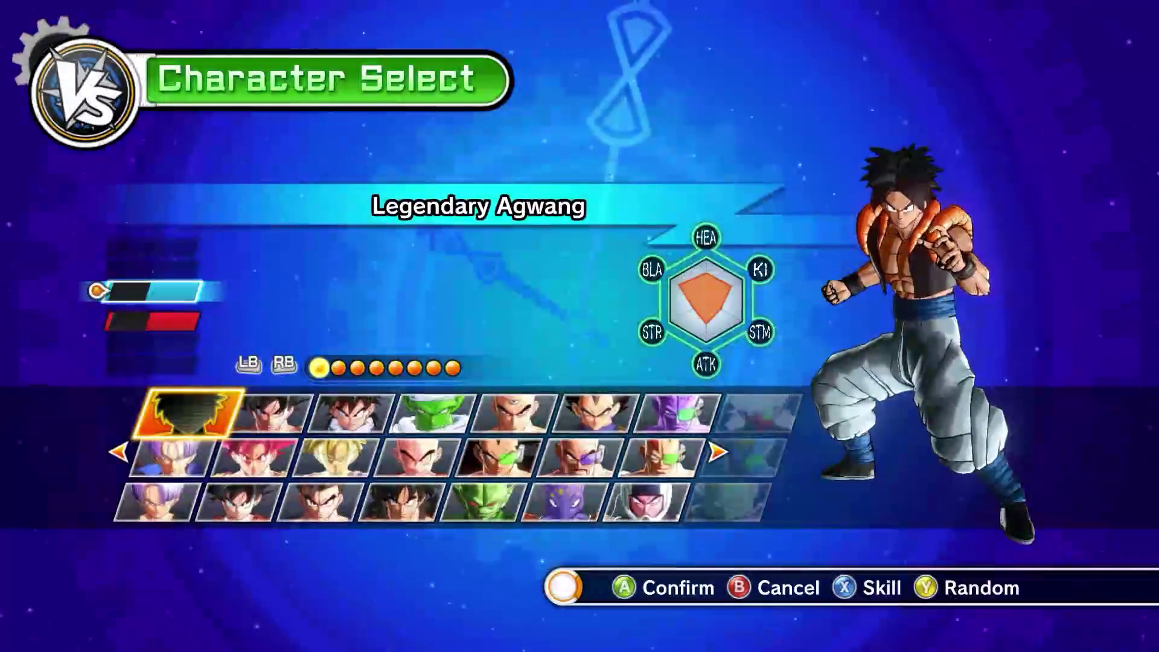
key(Right)
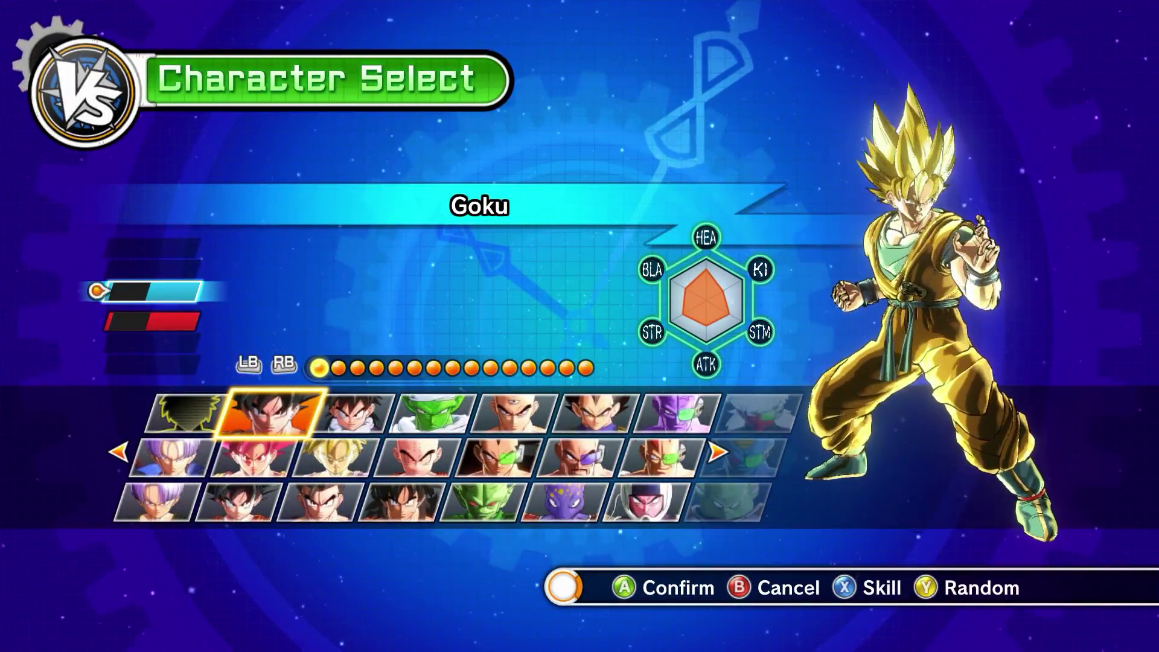